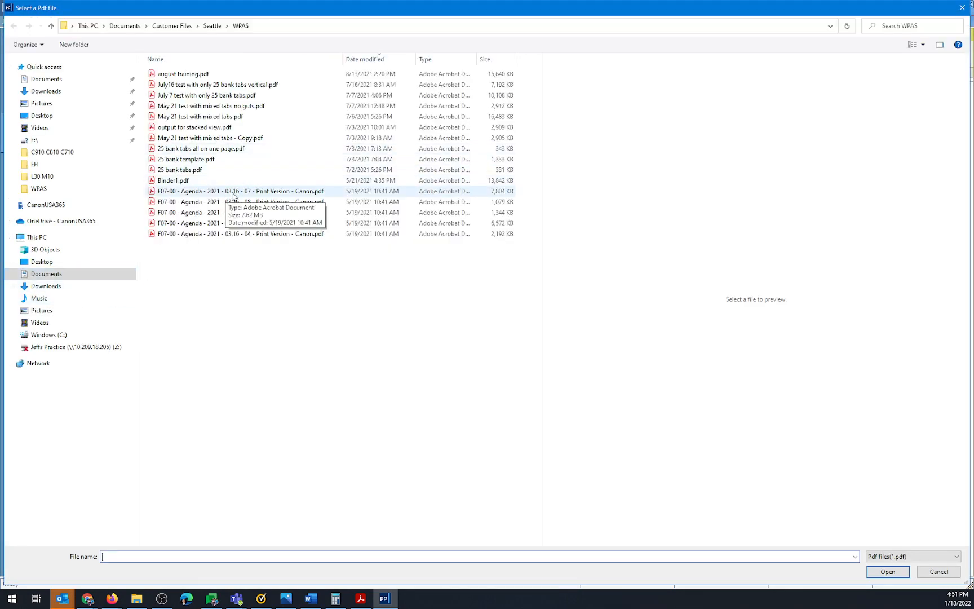
# Open "F07-00 - Agenda - 2021 - 03.16 - 07 - Print Version - Canon.pdf" and show it in the Document workspace.
pyautogui.doubleClick(231, 192)
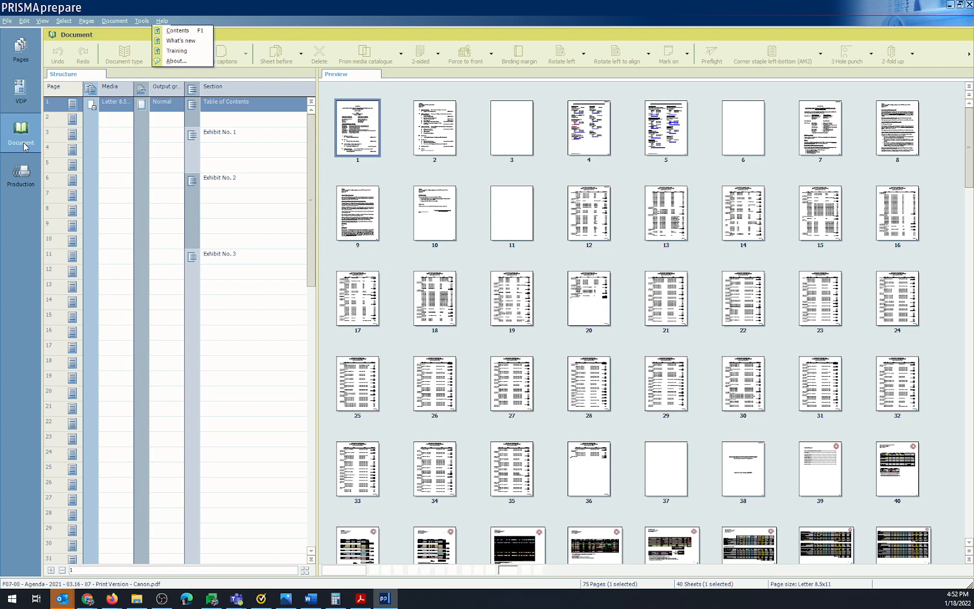
pyautogui.click(23, 139)
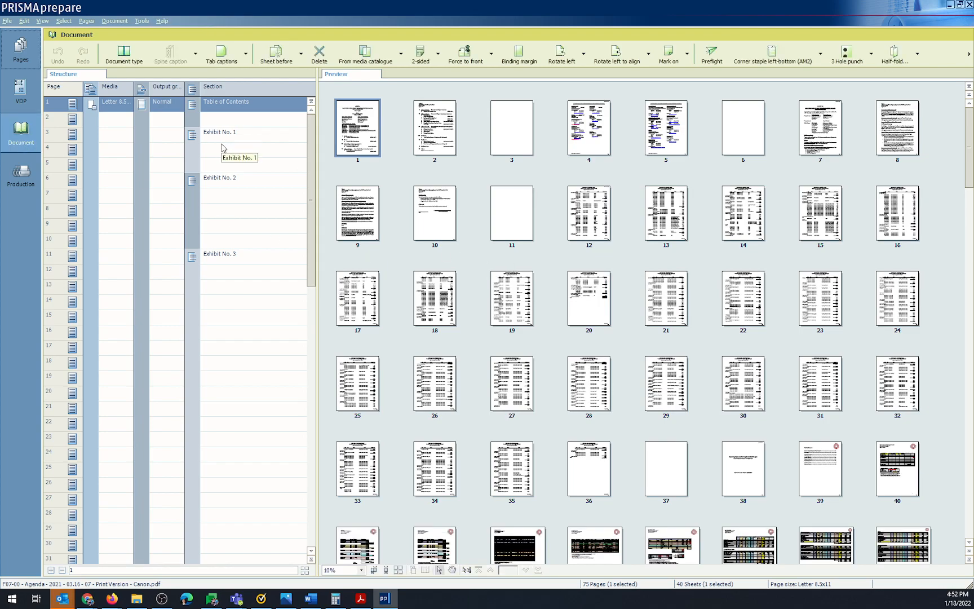
# Select every page that differs from page 41 by selecting pages with its media and orientation and inverting the selection.
pyautogui.scroll(-3, 716, 302)
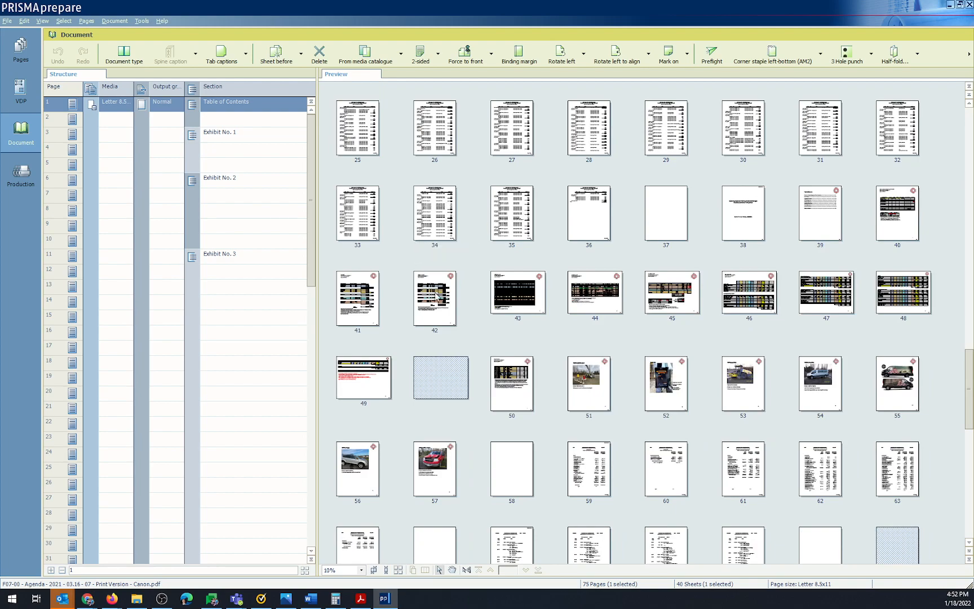
pyautogui.scroll(-2, 450, 362)
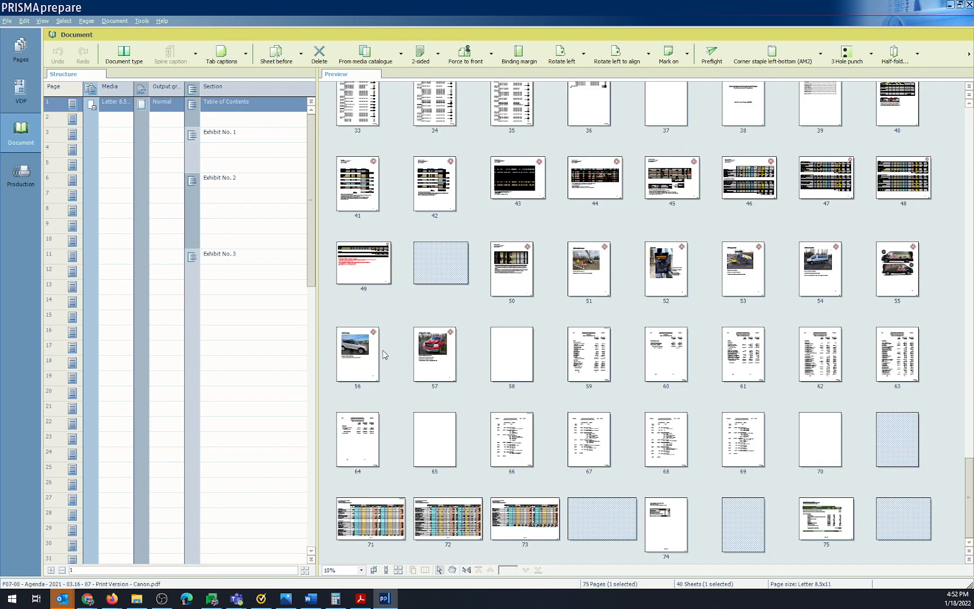
pyautogui.click(362, 195)
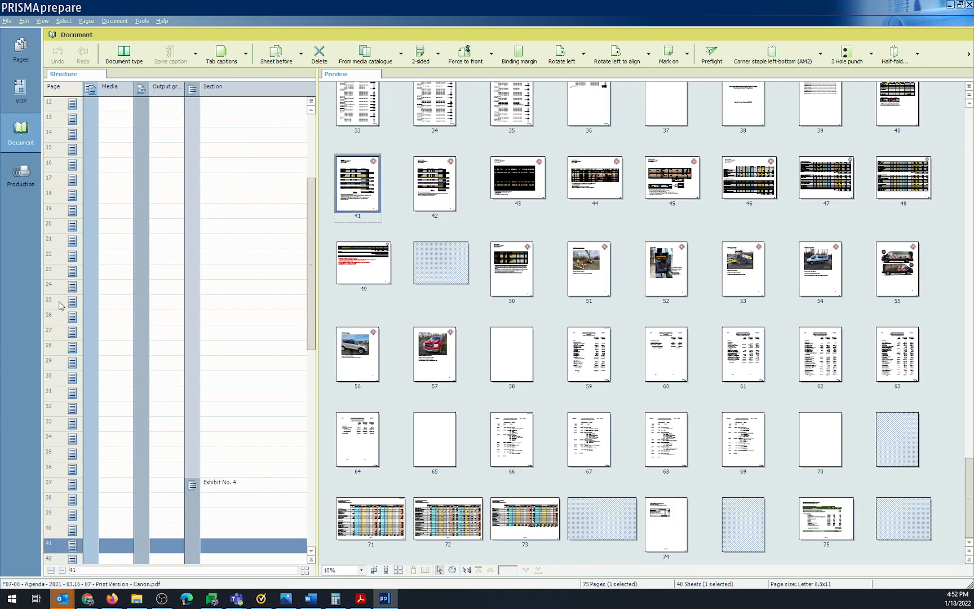
pyautogui.rightClick(64, 550)
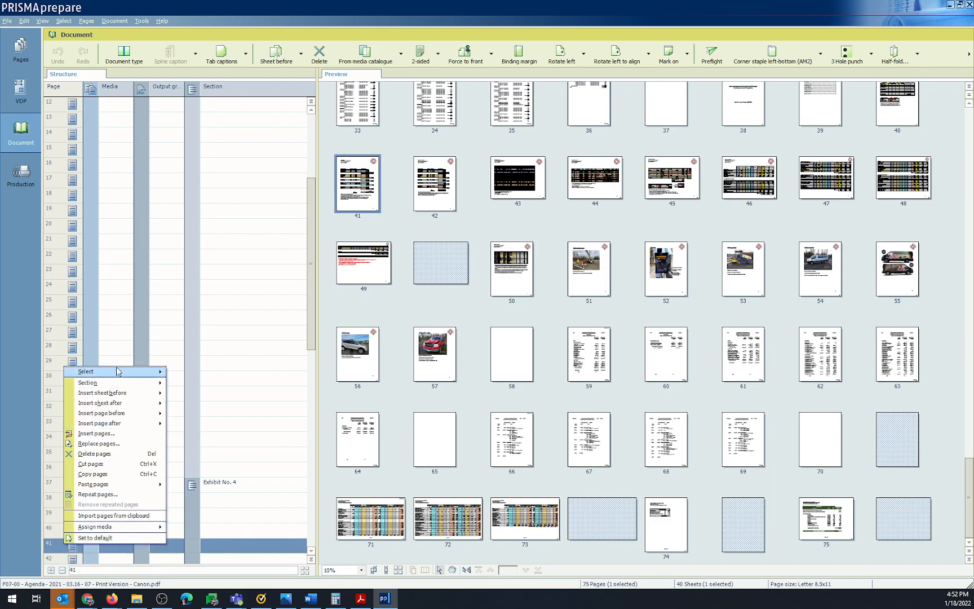
pyautogui.moveTo(123, 377)
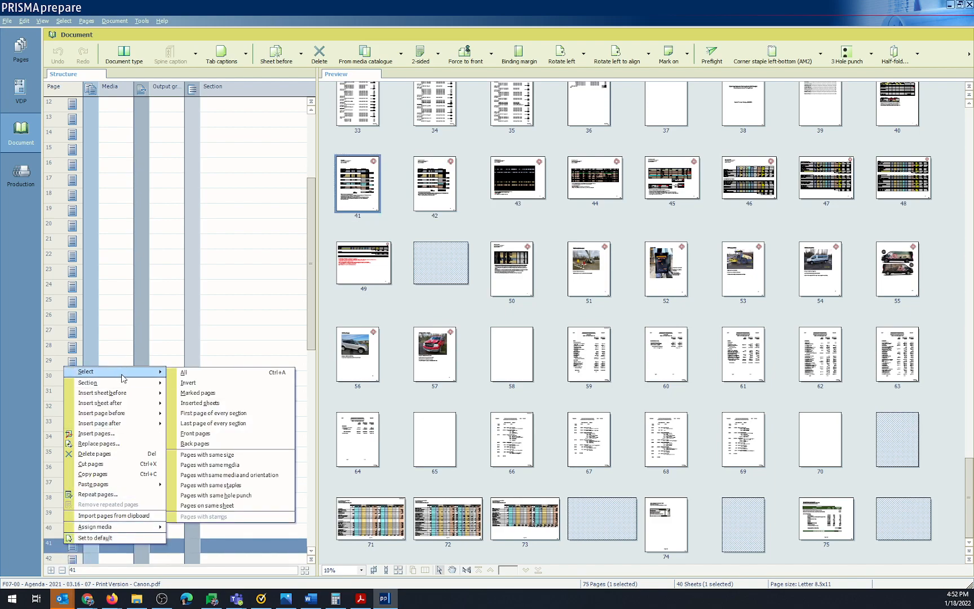
pyautogui.click(261, 477)
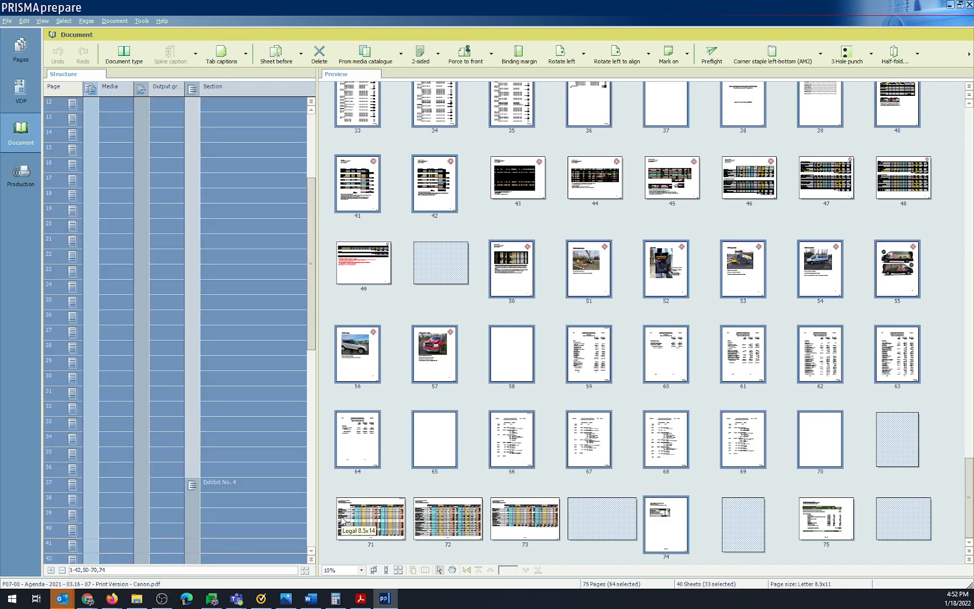
pyautogui.rightClick(58, 473)
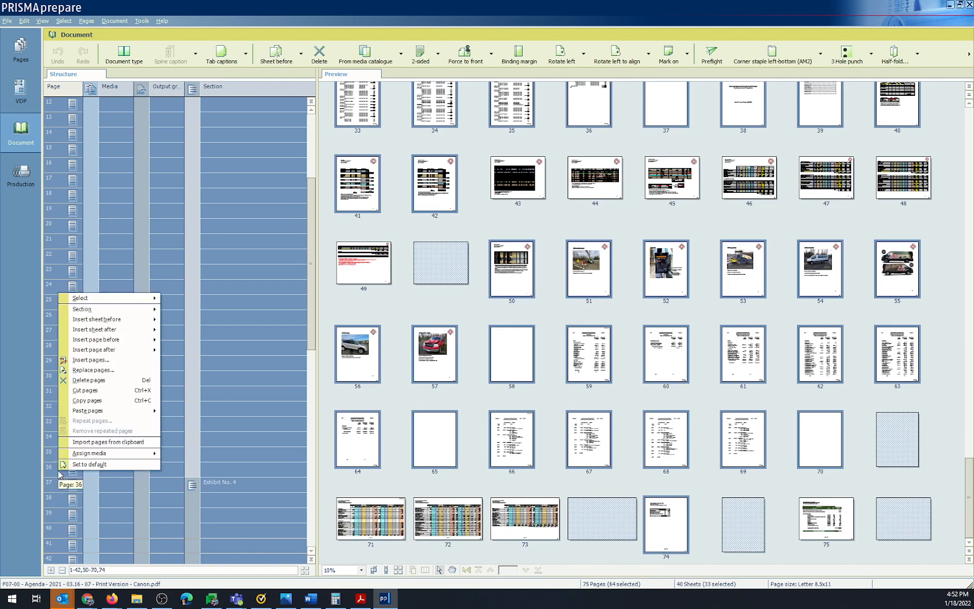
pyautogui.moveTo(112, 303)
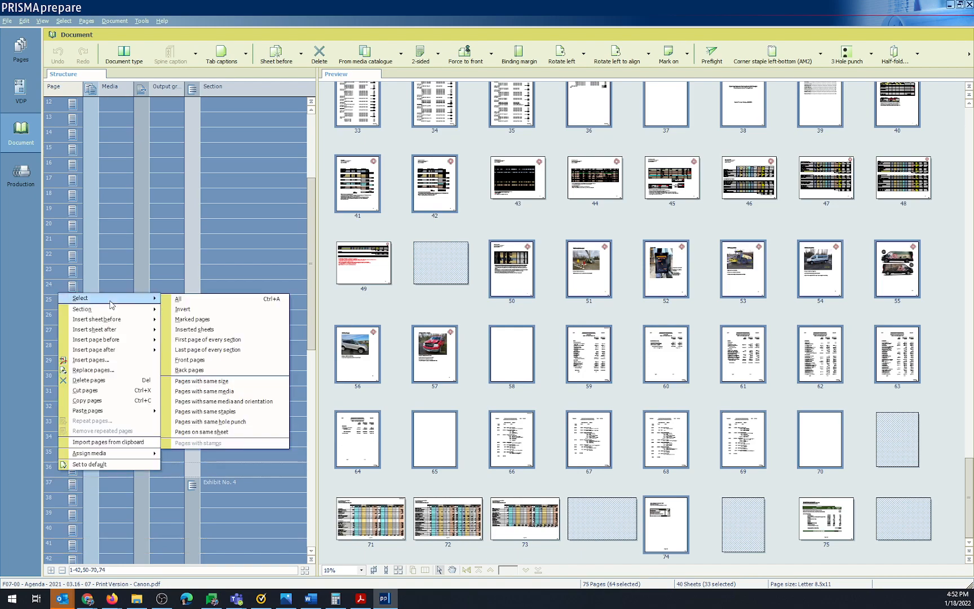
pyautogui.click(199, 311)
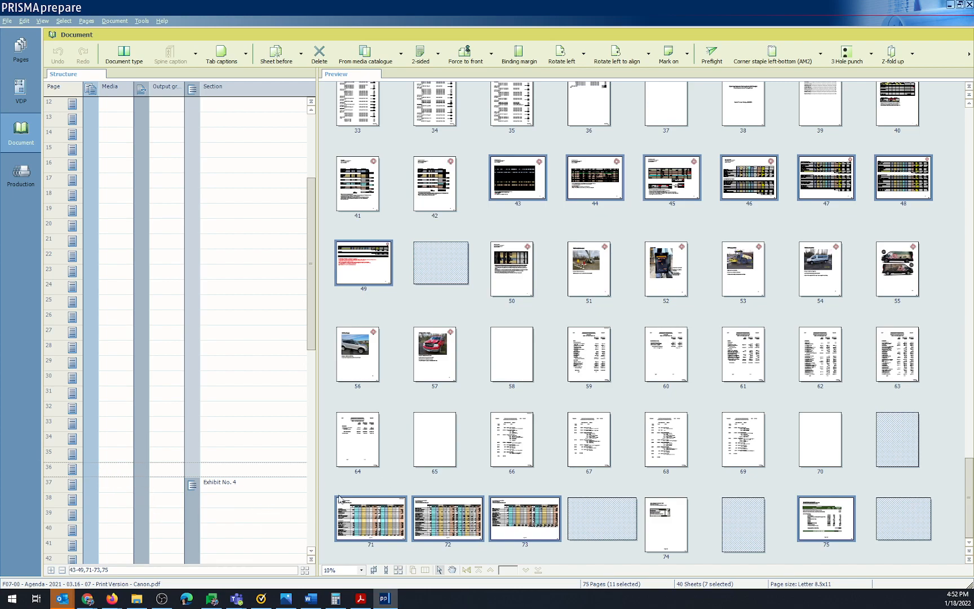
# Assign Letter 8.5x11 media to the selected landscape pages, changing the page size with page scaling enabled.
pyautogui.moveTo(312, 344); pyautogui.dragTo(309, 401)
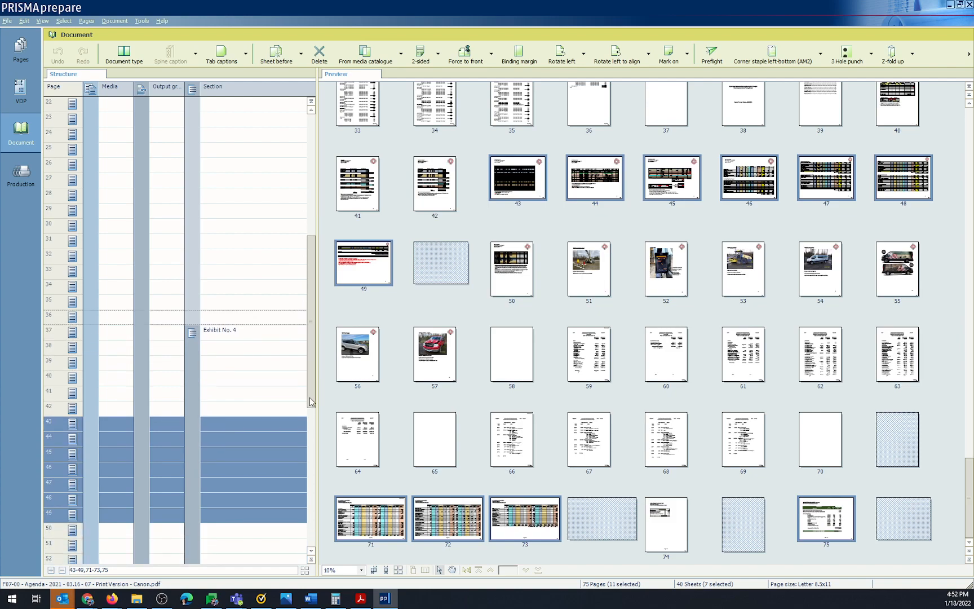
pyautogui.rightClick(57, 430)
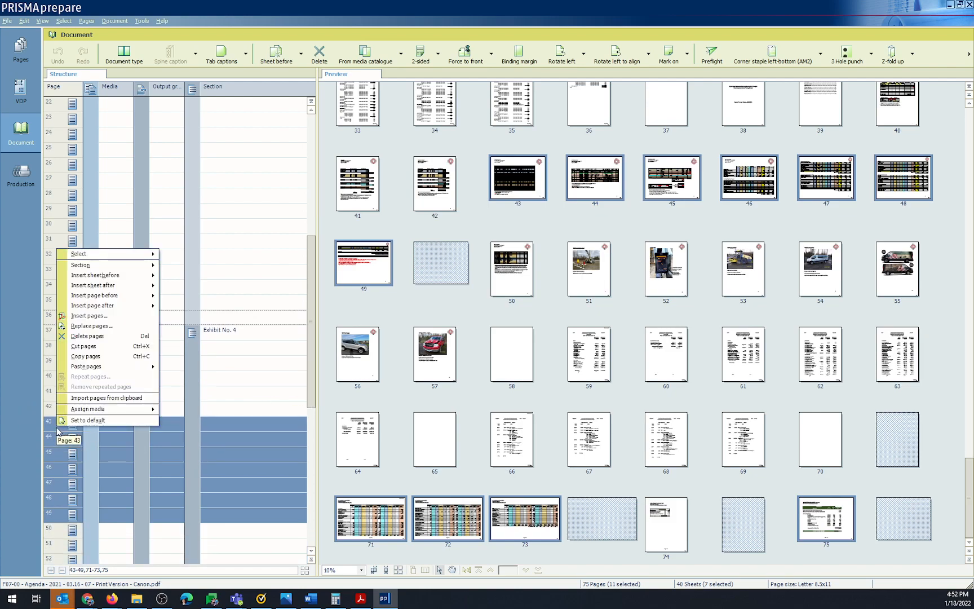
pyautogui.moveTo(106, 414)
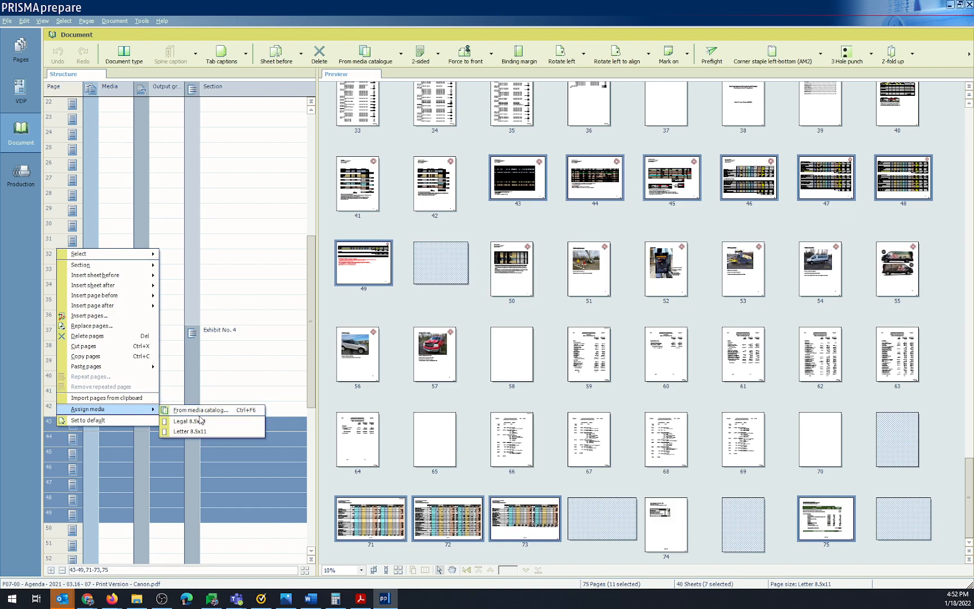
pyautogui.click(190, 431)
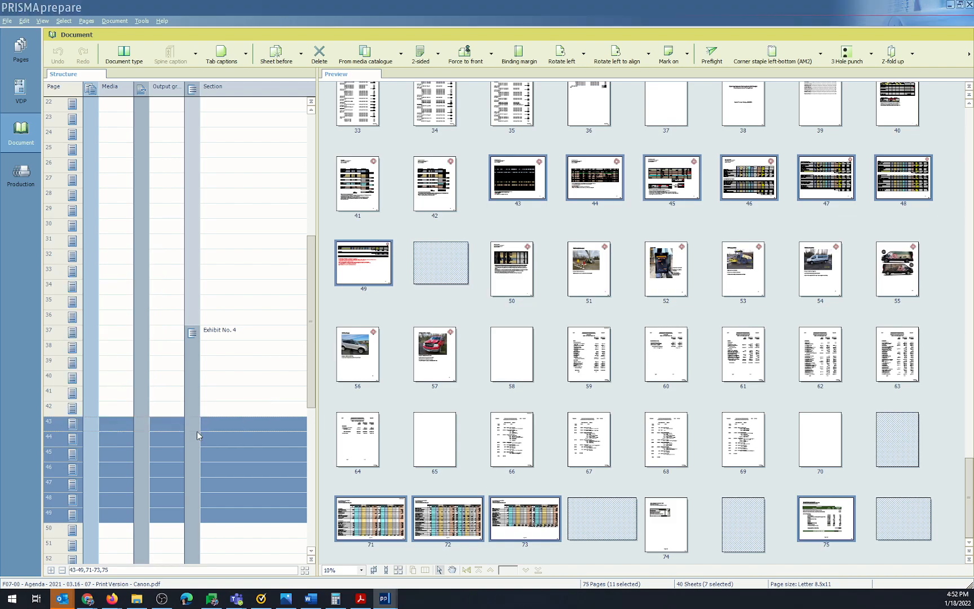
pyautogui.moveTo(235, 241); pyautogui.dragTo(360, 191)
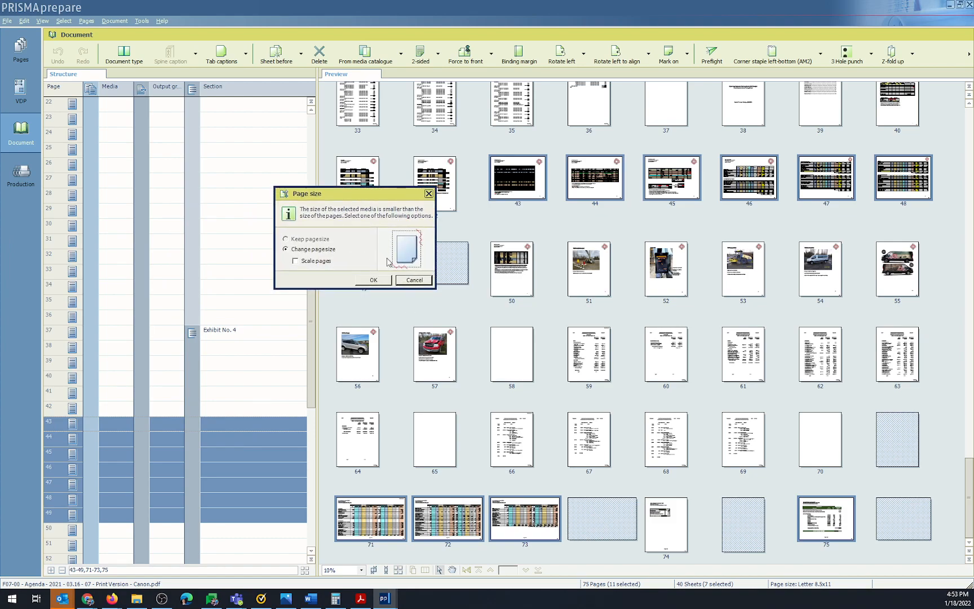
pyautogui.click(295, 261)
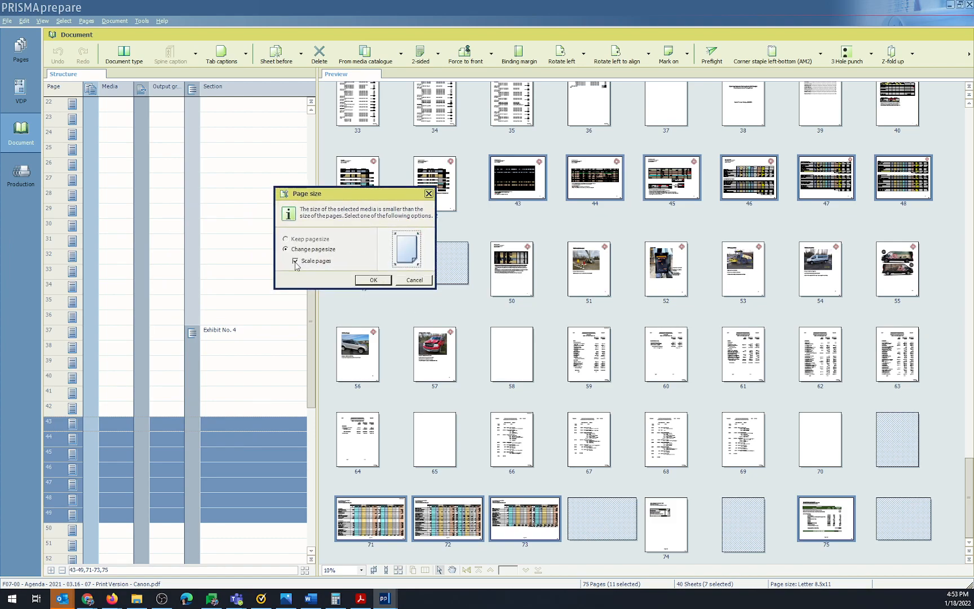
pyautogui.click(379, 283)
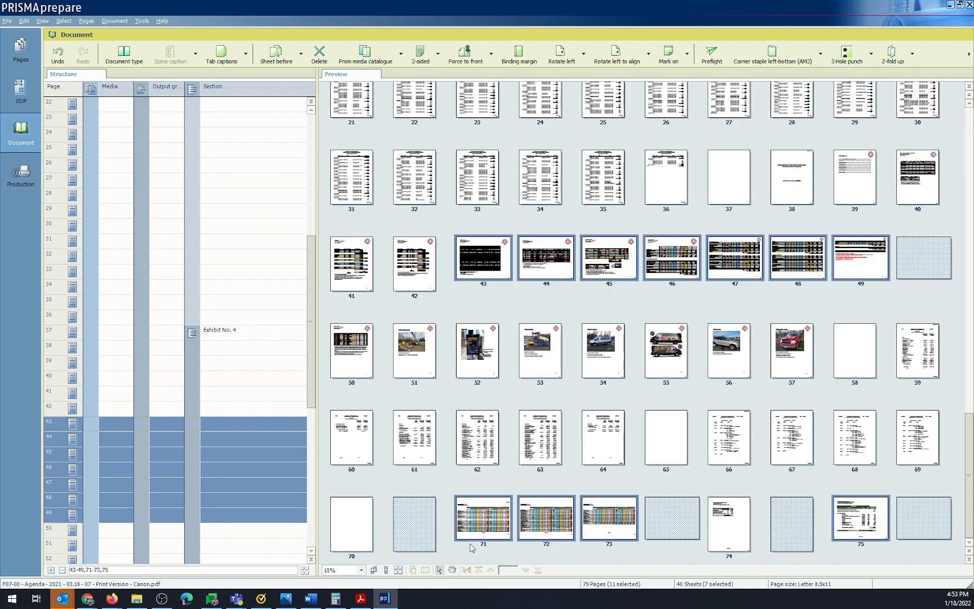
# Rotate the selected landscape pages left and extend the selection to all pages with the same media and orientation.
pyautogui.click(558, 58)
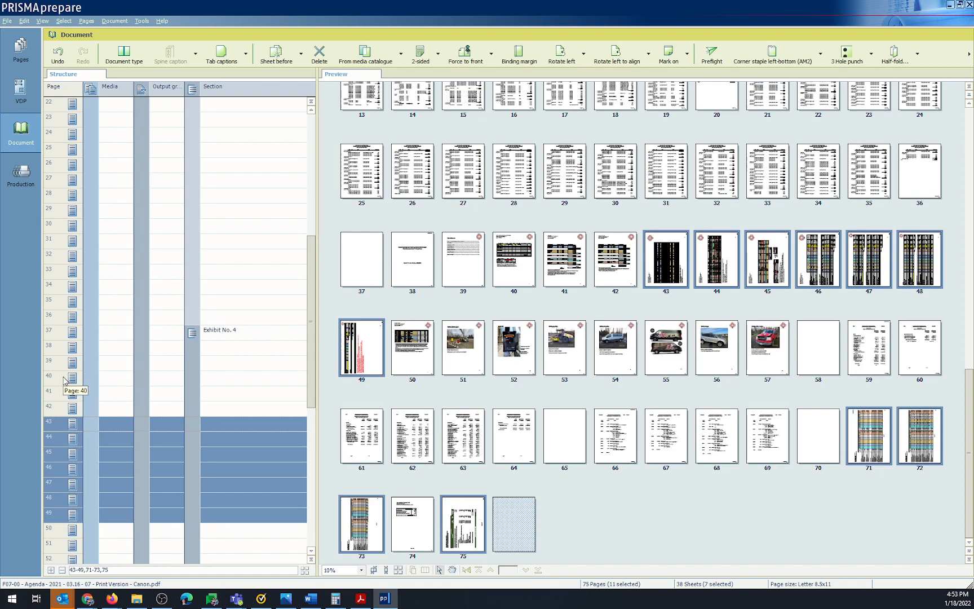
pyautogui.rightClick(59, 422)
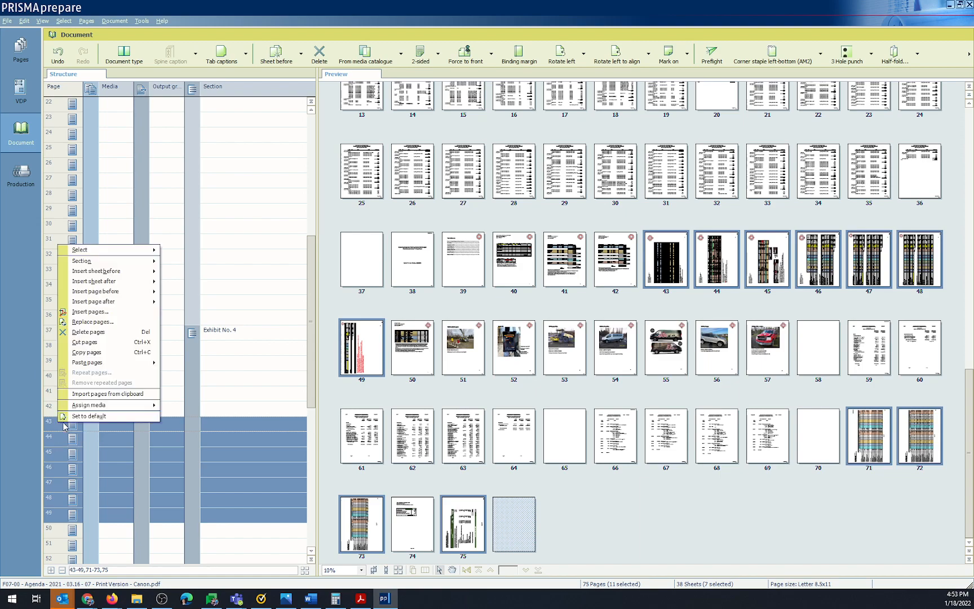
pyautogui.moveTo(113, 250)
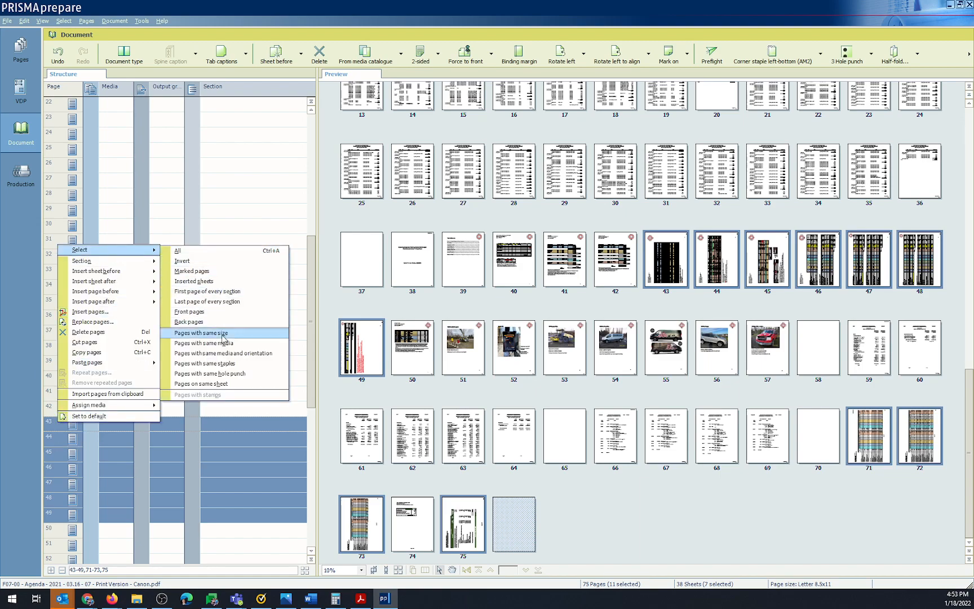
pyautogui.click(232, 353)
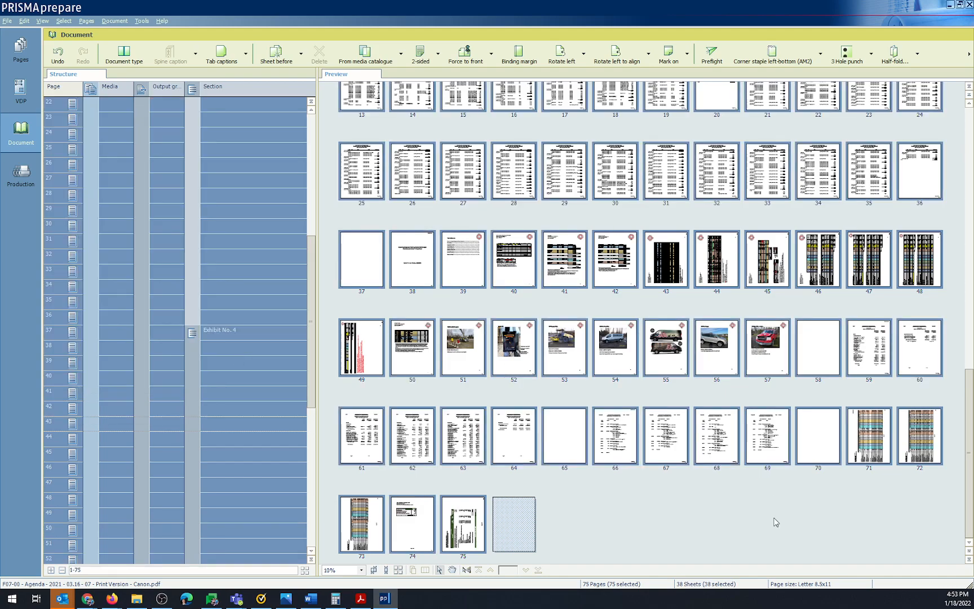
# Assign the 8.5x11 20# Bond media from the media catalog to all selected pages, filtering the catalog by Letter 8.5x11.
pyautogui.scroll(3, 689, 472)
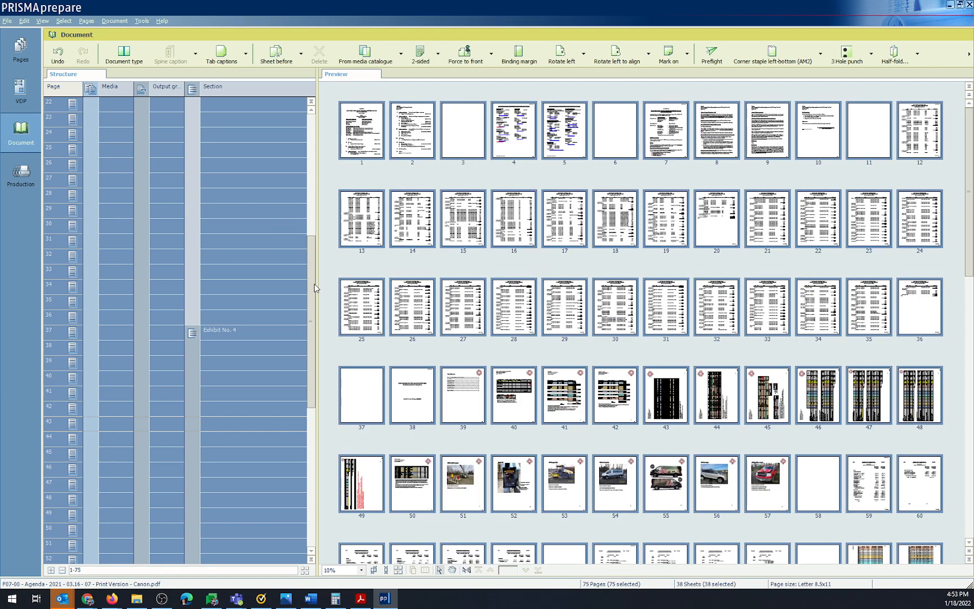
pyautogui.moveTo(313, 237); pyautogui.dragTo(312, 128)
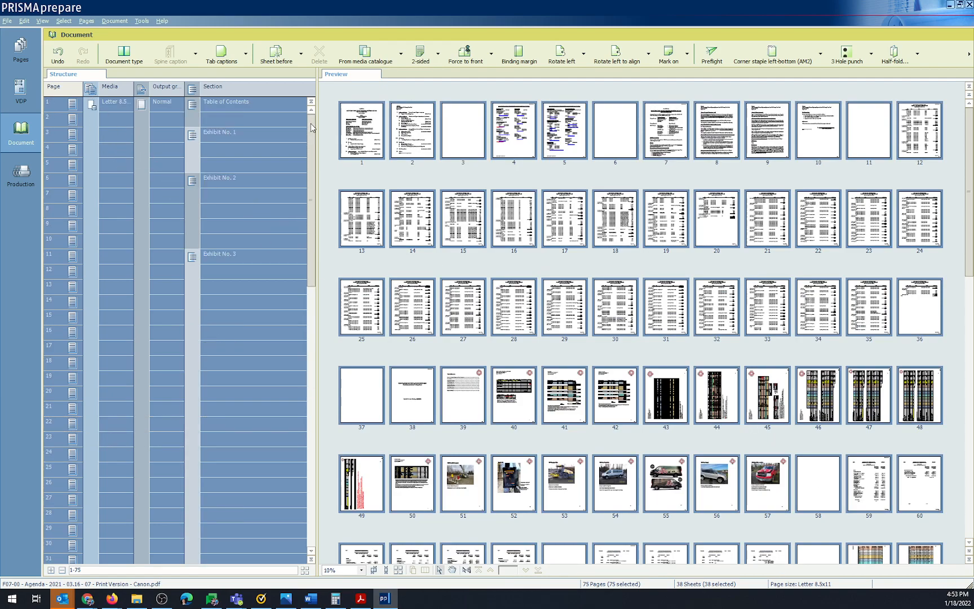
pyautogui.rightClick(118, 110)
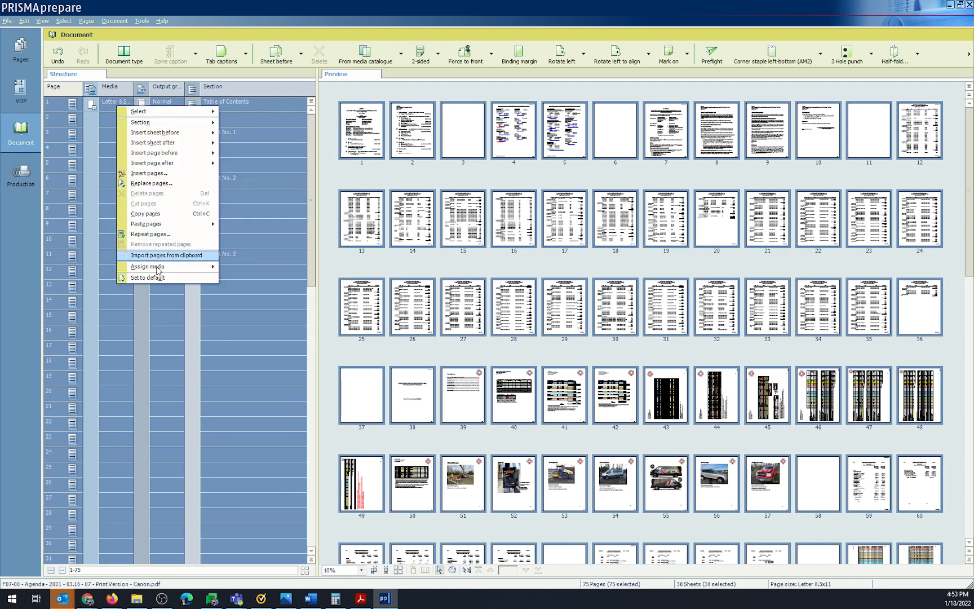
pyautogui.moveTo(158, 266)
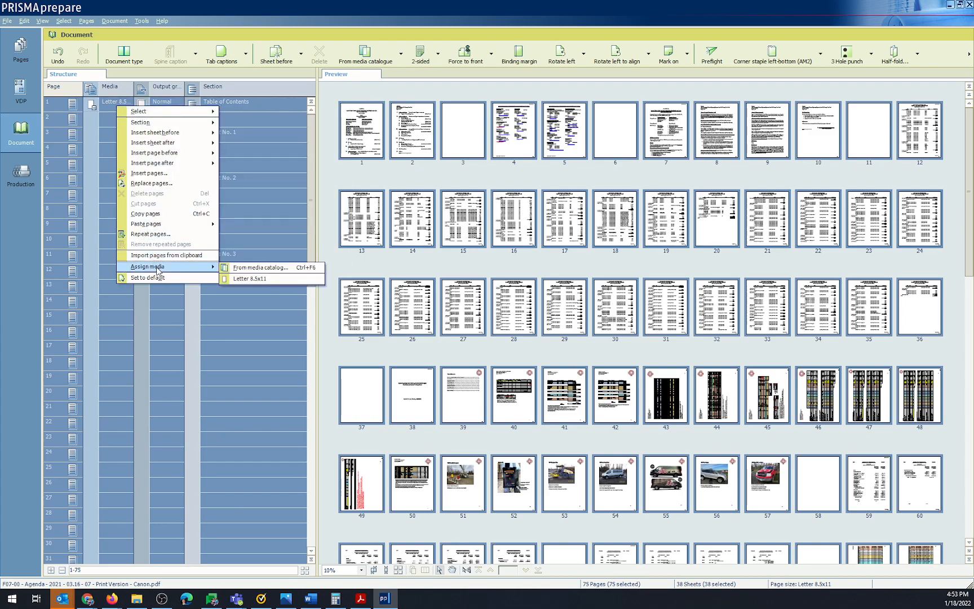
pyautogui.click(250, 268)
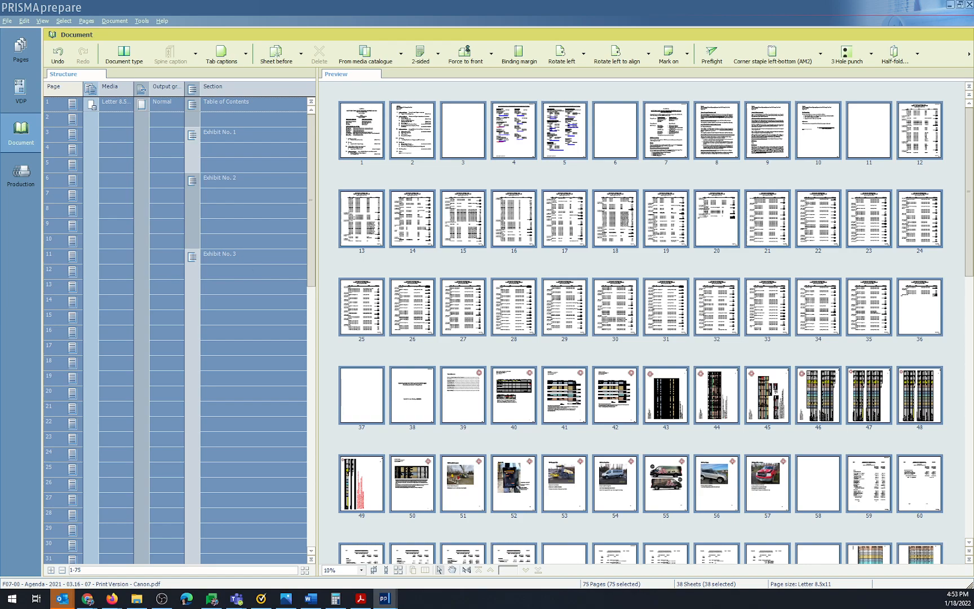
pyautogui.moveTo(444, 240); pyautogui.dragTo(450, 130)
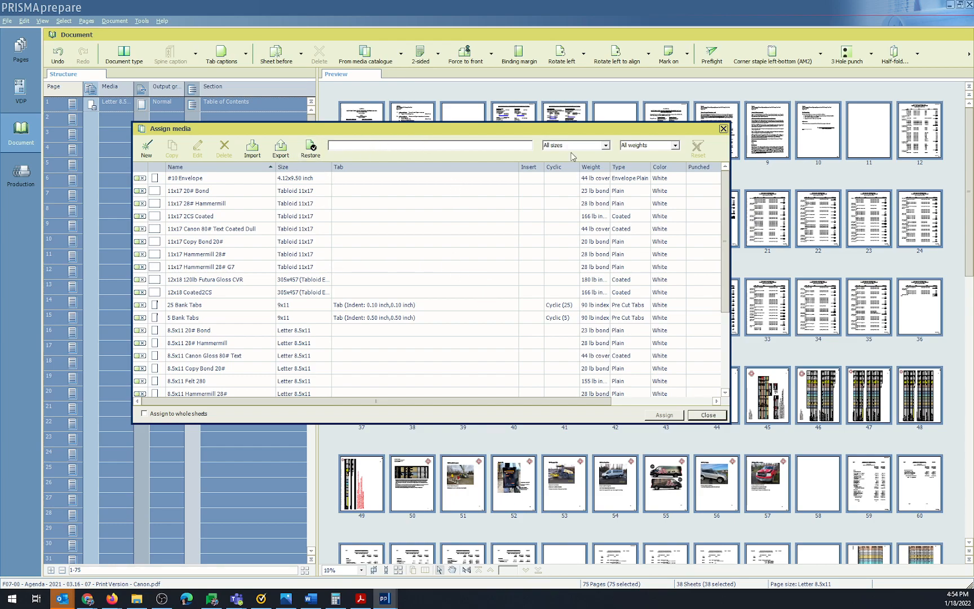
pyautogui.click(606, 146)
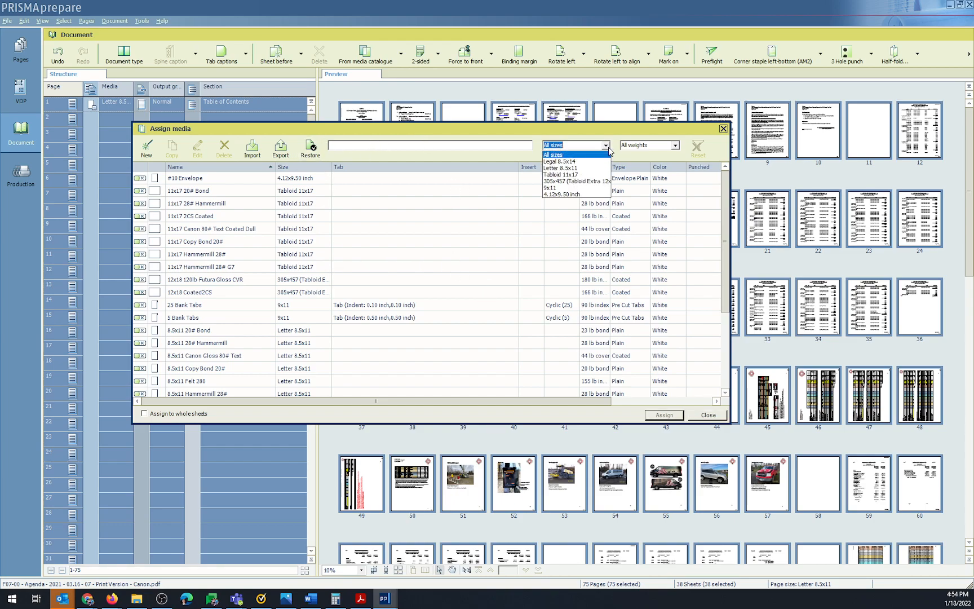
pyautogui.click(561, 168)
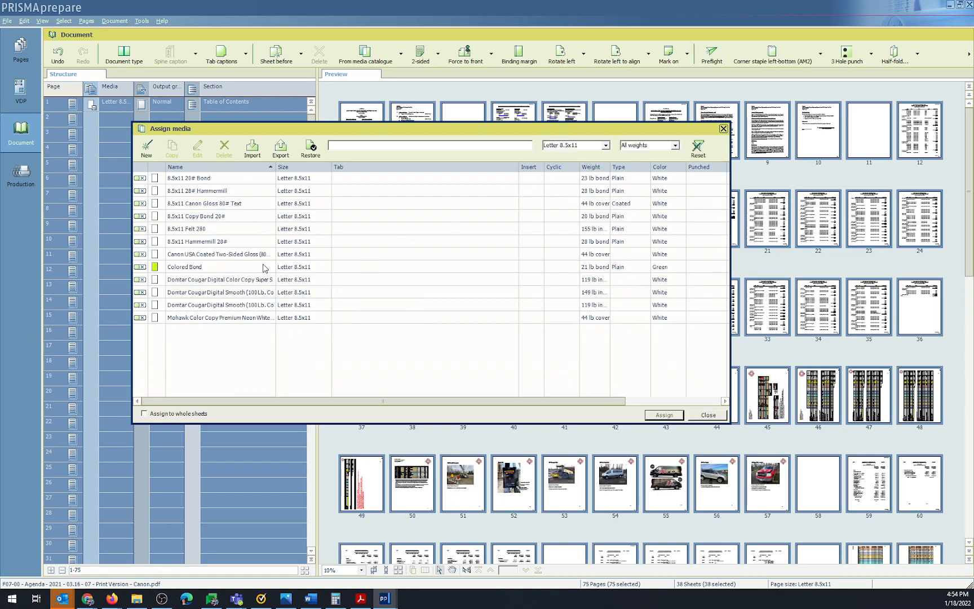
pyautogui.click(183, 179)
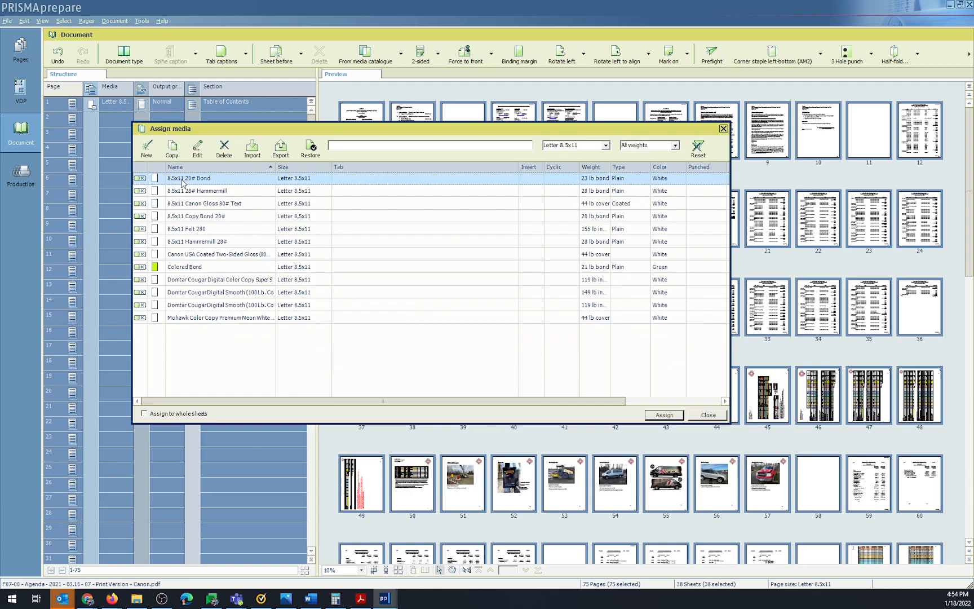
pyautogui.click(661, 415)
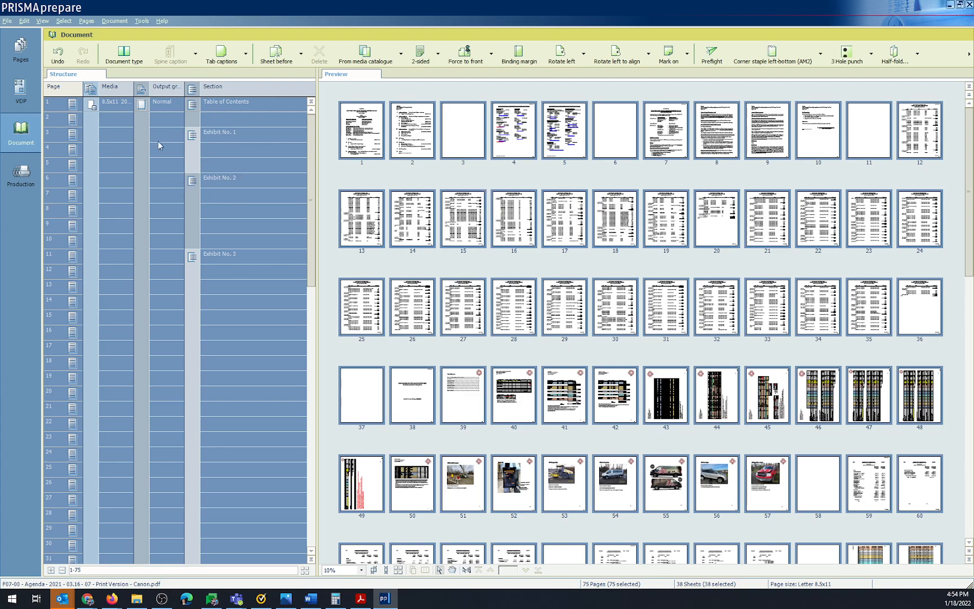
# Select the first page of every section in the document.
pyautogui.click(418, 62)
pyautogui.rightClick(58, 117)
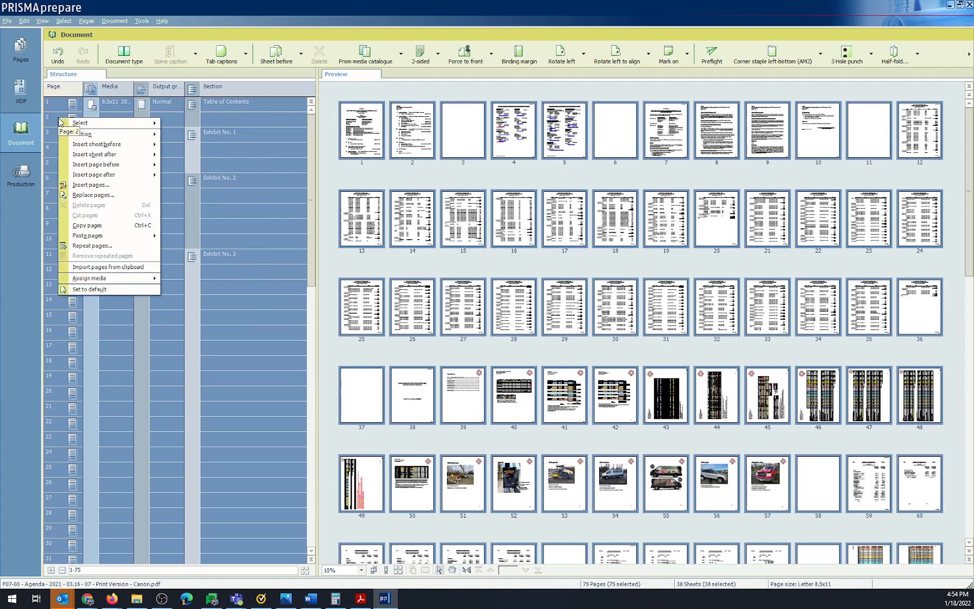
pyautogui.moveTo(93, 124)
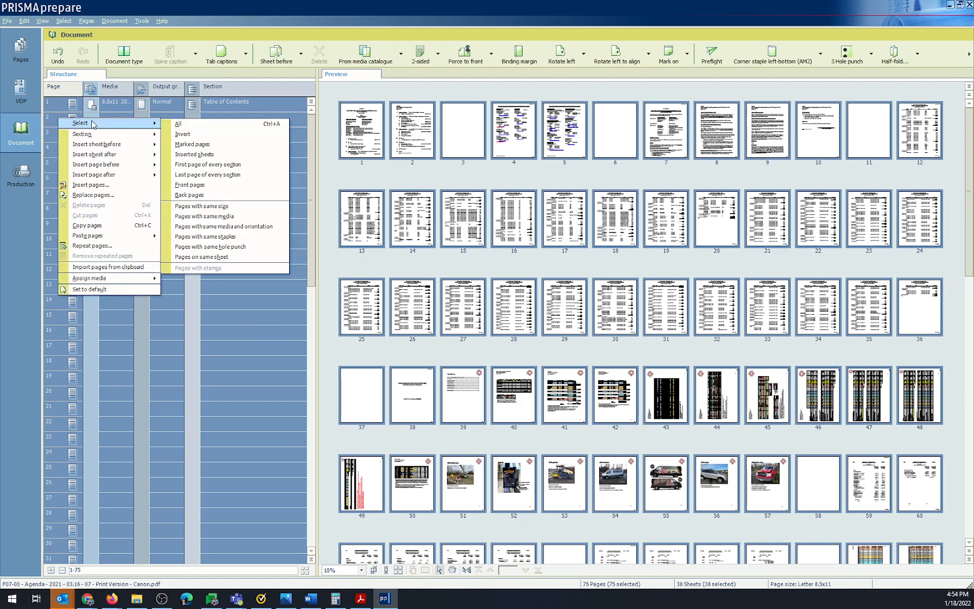
pyautogui.click(246, 164)
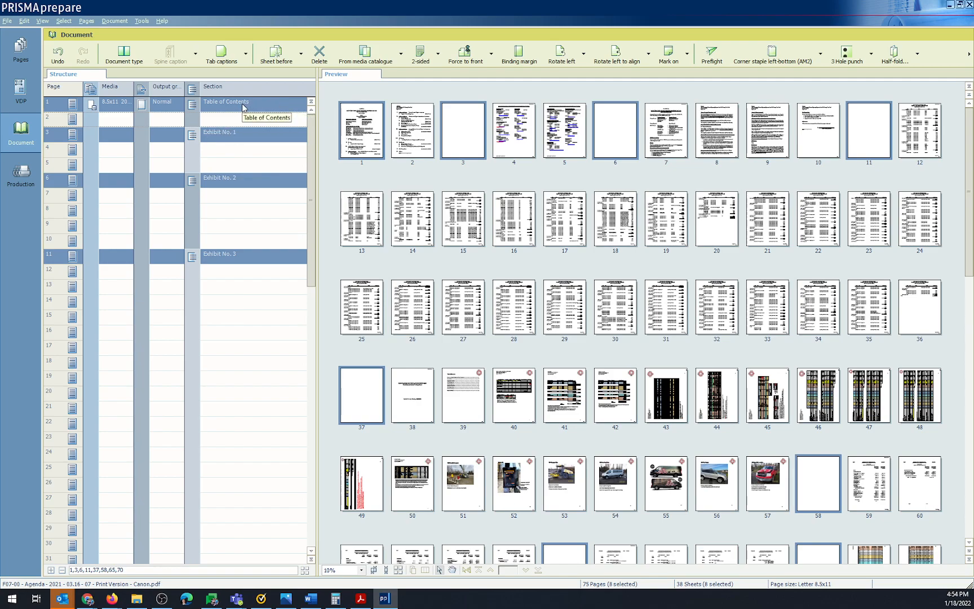
# Exclude the Table of Contents page from the selection and insert a 25 Bank Tabs sheet before each selected exhibit page, searching the media catalog for "tab".
pyautogui.keyDown('ctrl'); pyautogui.click(285, 109); pyautogui.keyUp('ctrl')
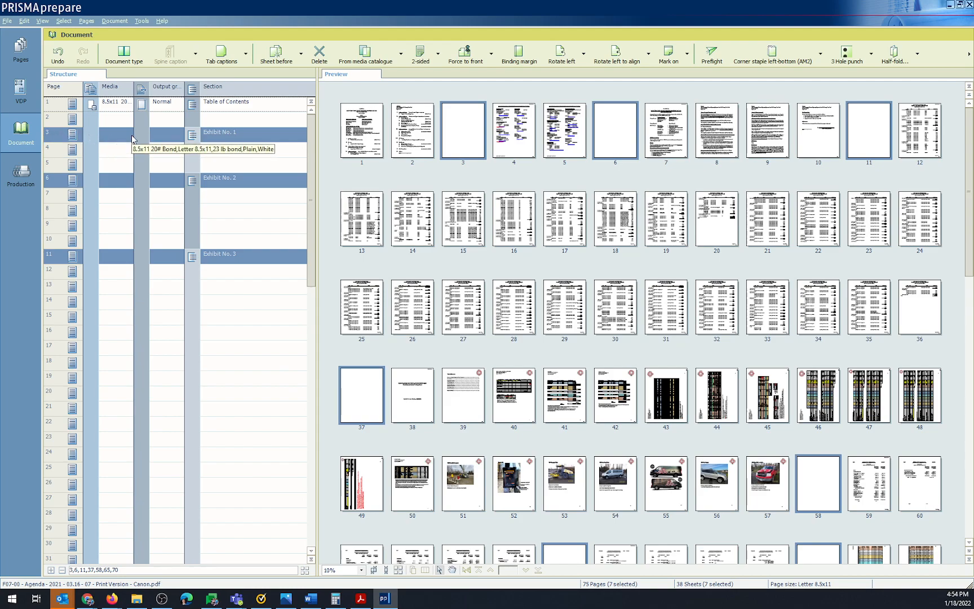
pyautogui.rightClick(70, 135)
pyautogui.moveTo(112, 171)
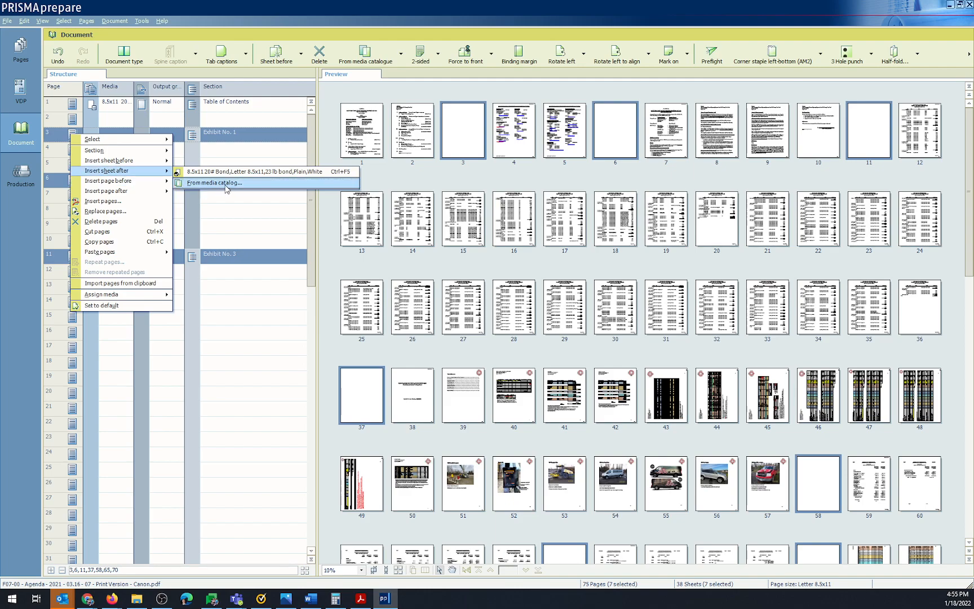
pyautogui.moveTo(141, 160)
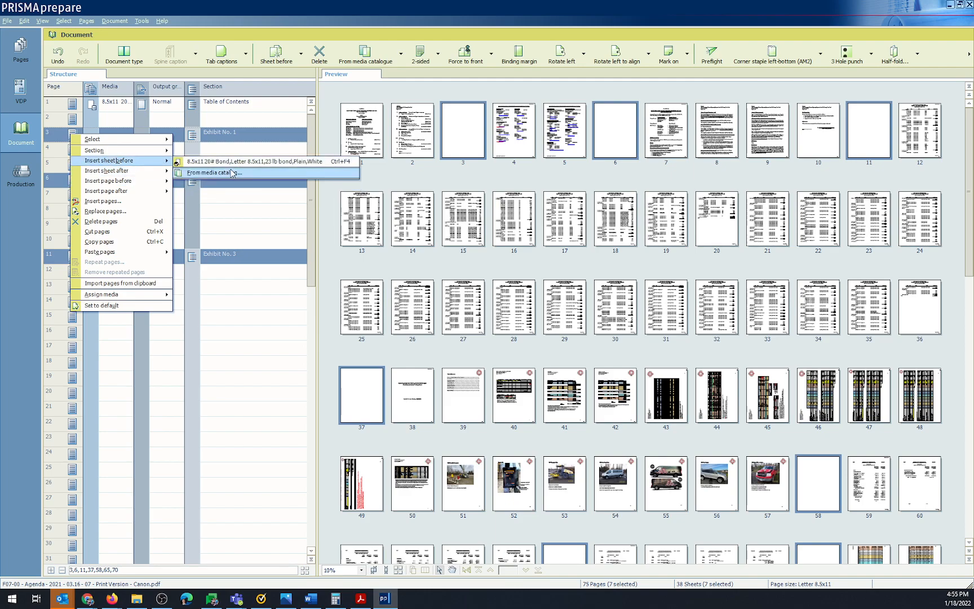
pyautogui.click(229, 173)
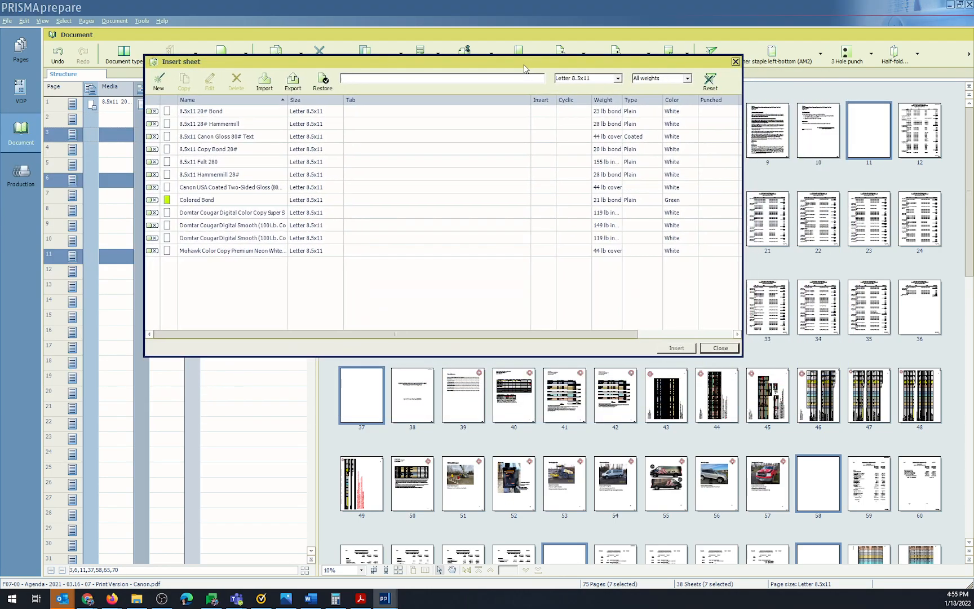
pyautogui.click(708, 82)
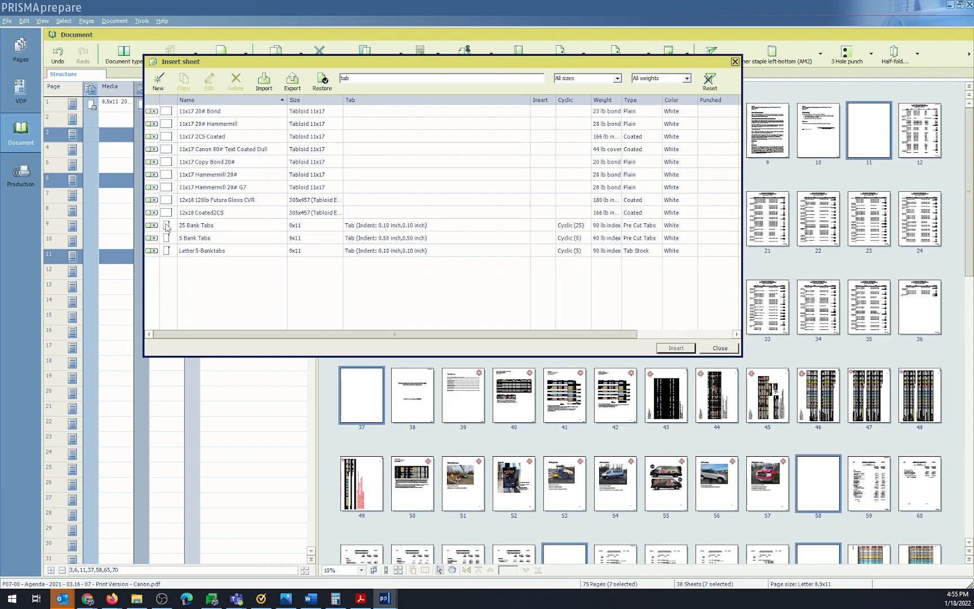
pyautogui.click(193, 227)
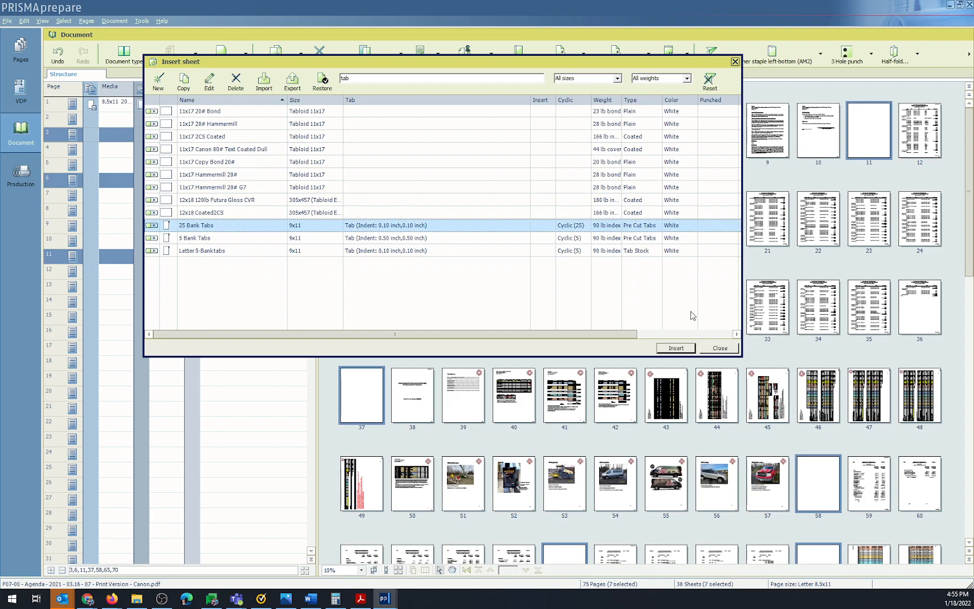
pyautogui.click(675, 348)
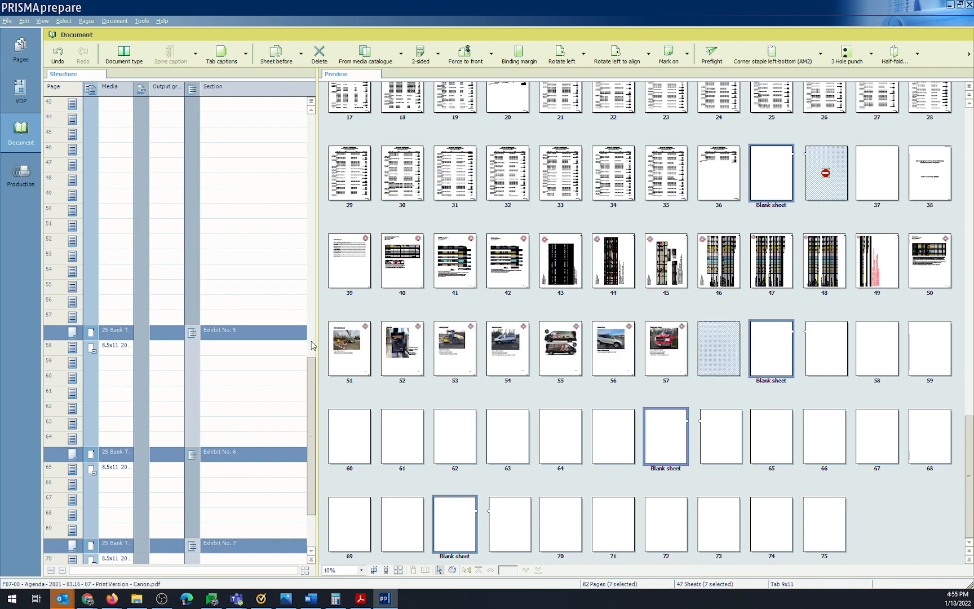
# Import the tab captions for the inserted tab sheets from the file numbers1_25.csv into the current caption group.
pyautogui.click(311, 122)
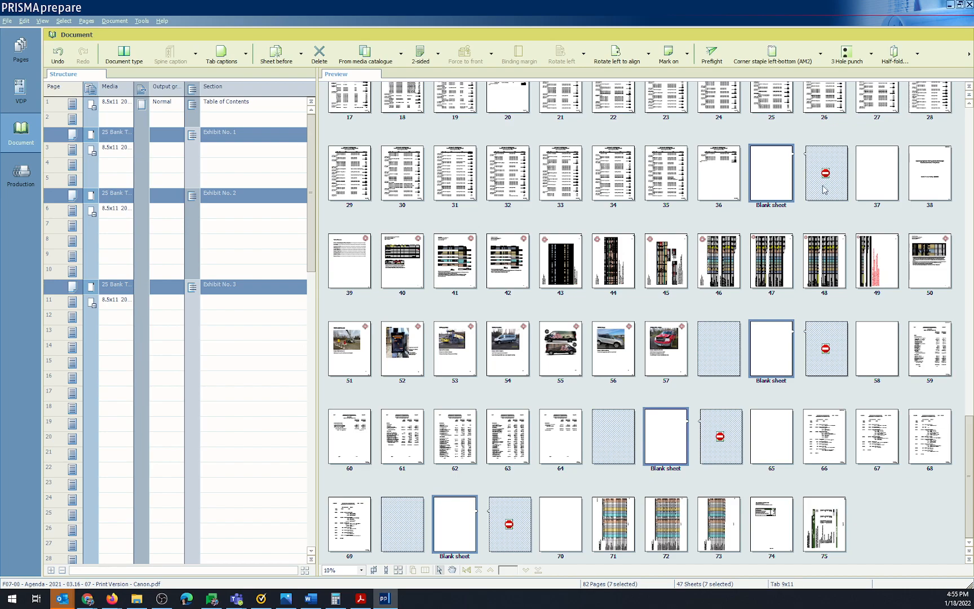
pyautogui.click(235, 61)
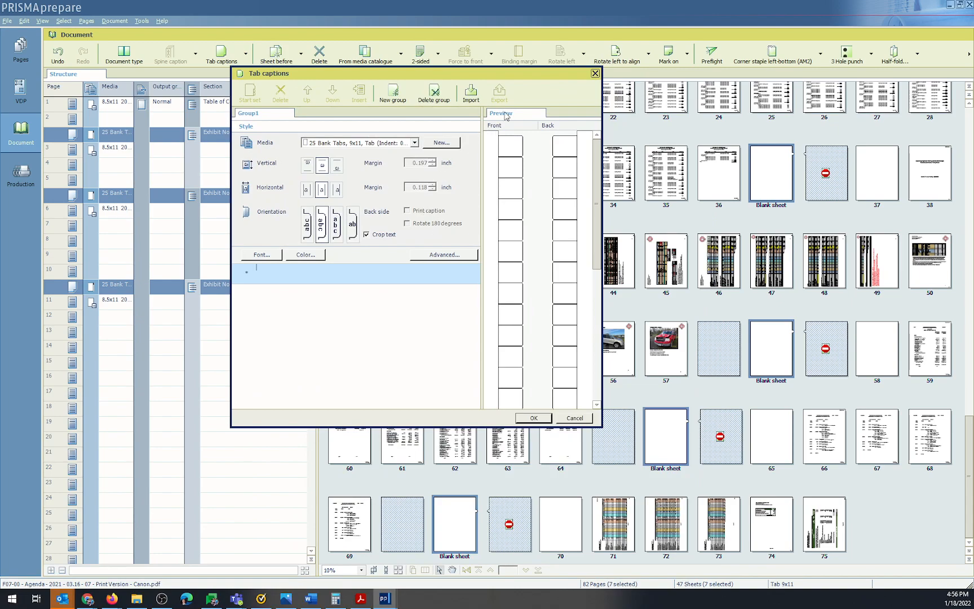
pyautogui.click(475, 95)
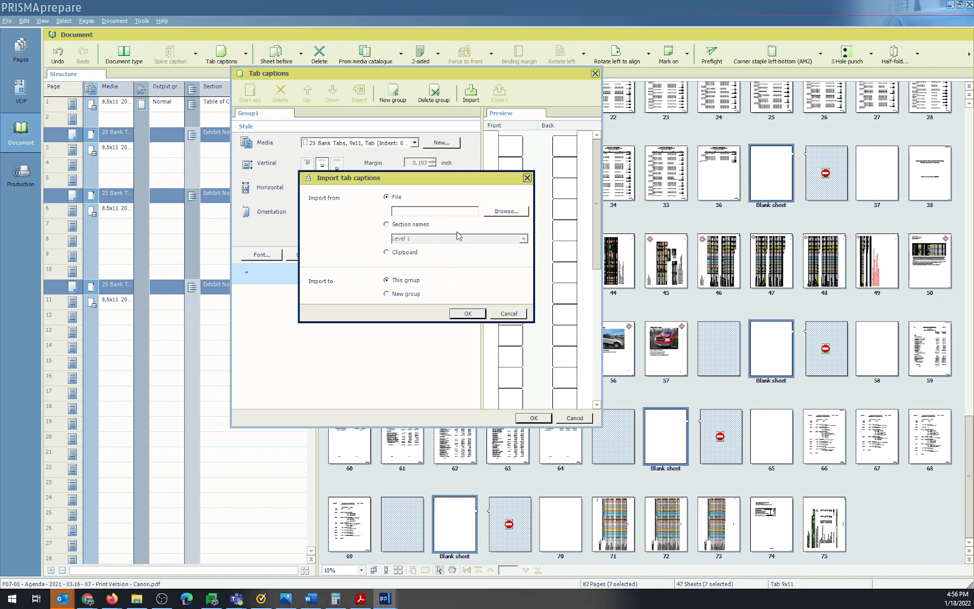
pyautogui.click(505, 212)
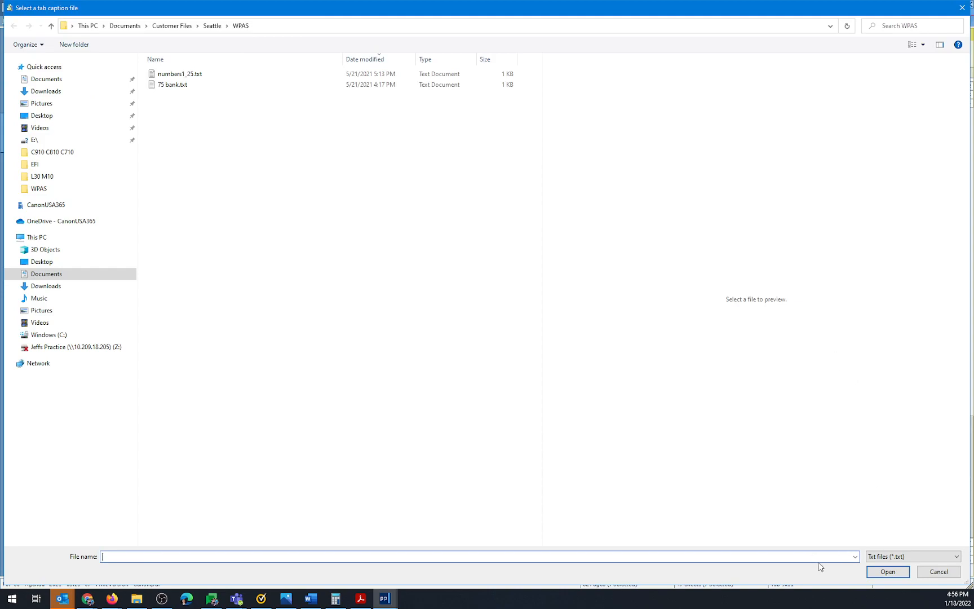
pyautogui.click(911, 557)
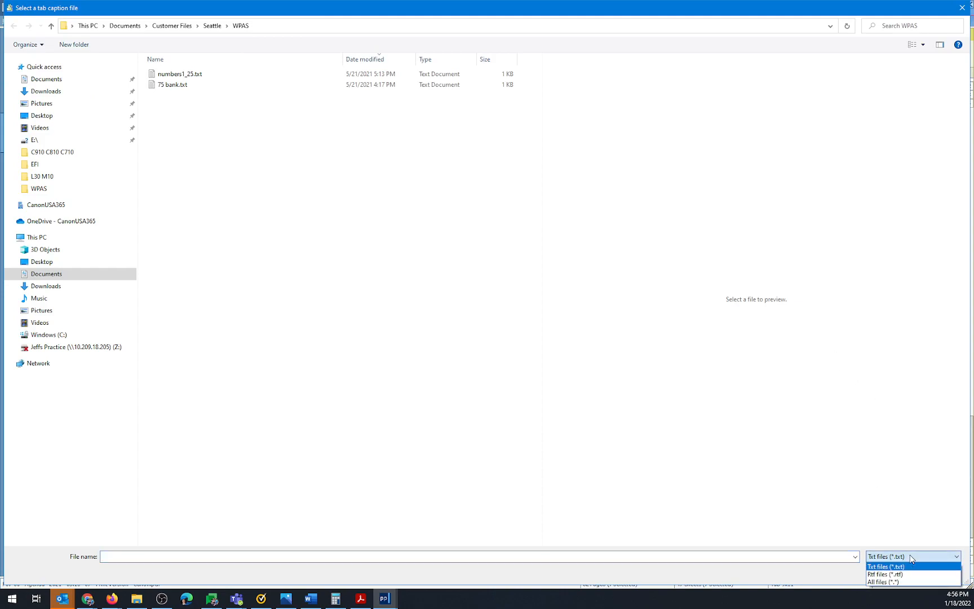
pyautogui.click(886, 581)
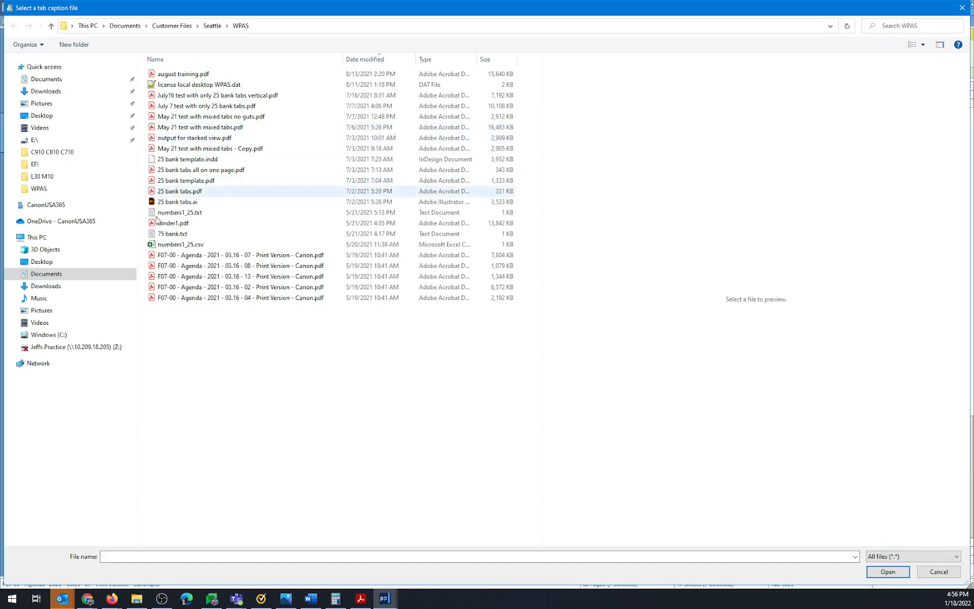
pyautogui.click(181, 245)
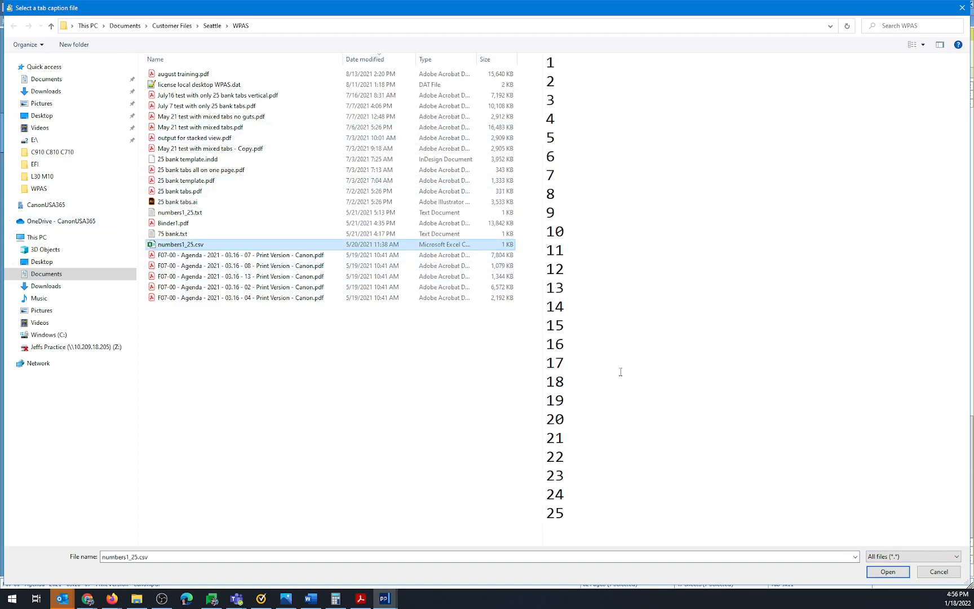
pyautogui.click(888, 571)
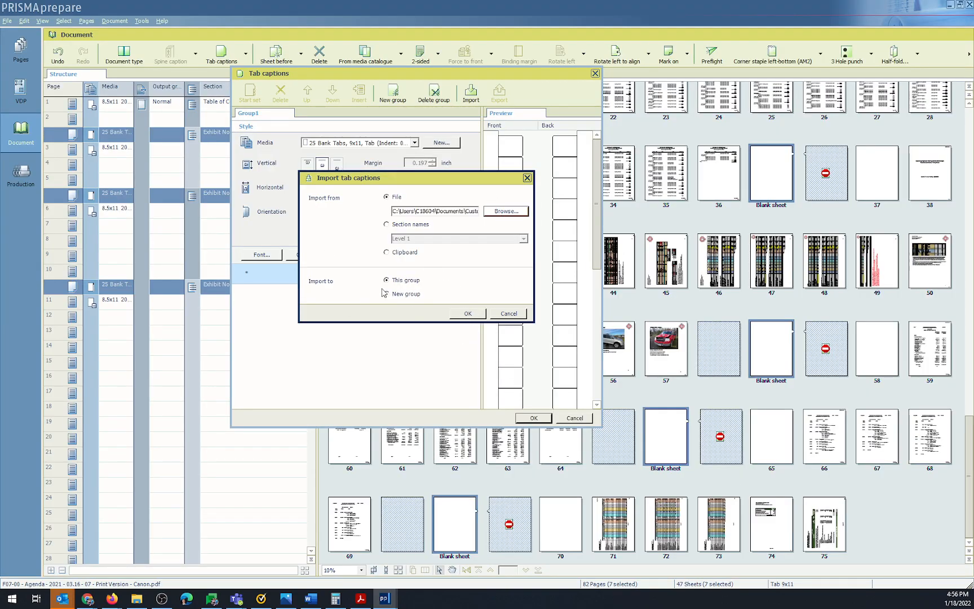
pyautogui.click(464, 314)
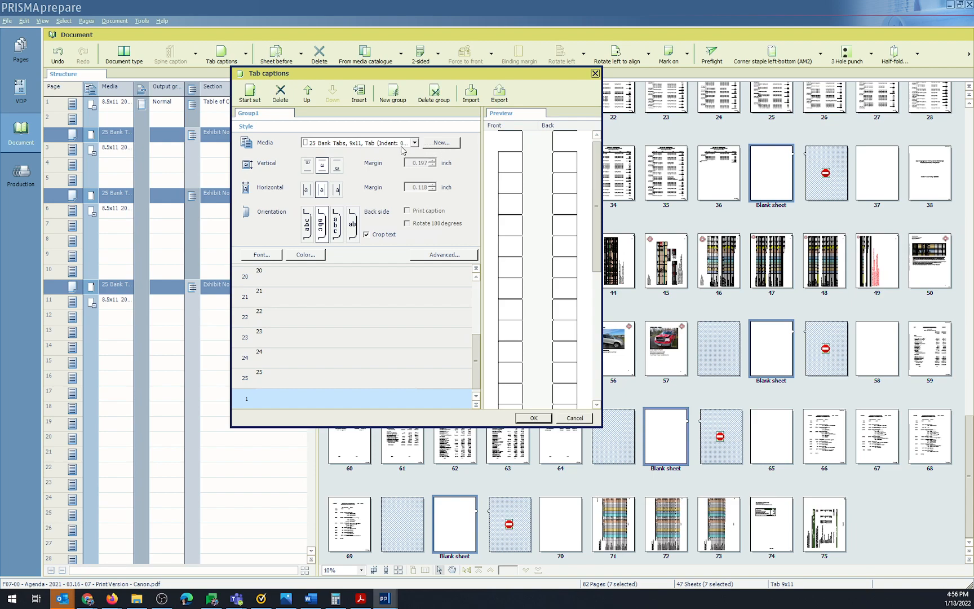
# Set the tab caption font to Calibri Regular, size 14, and apply the captions to the tab sheets.
pyautogui.click(264, 259)
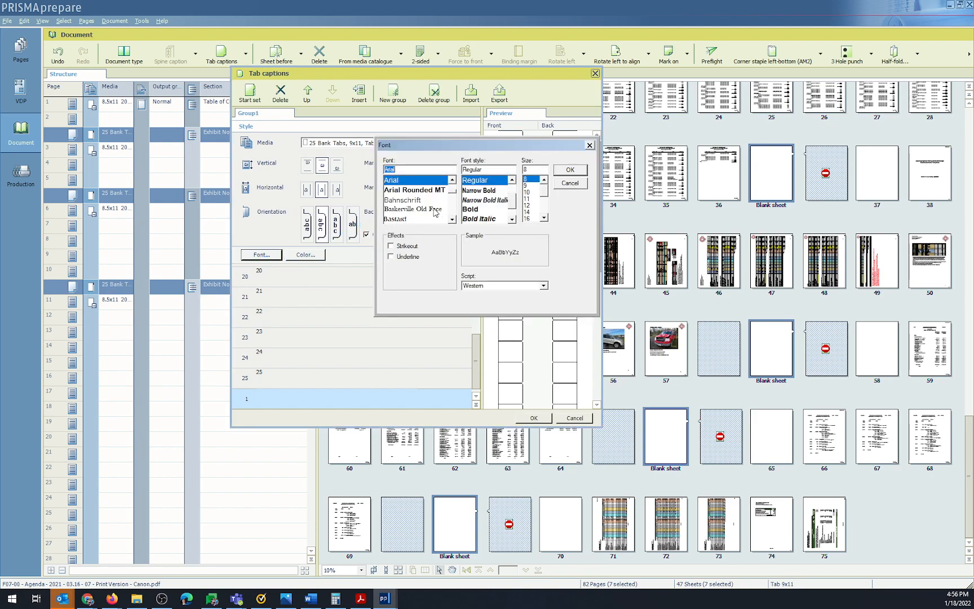
pyautogui.scroll(-5, 436, 211)
pyautogui.click(410, 180)
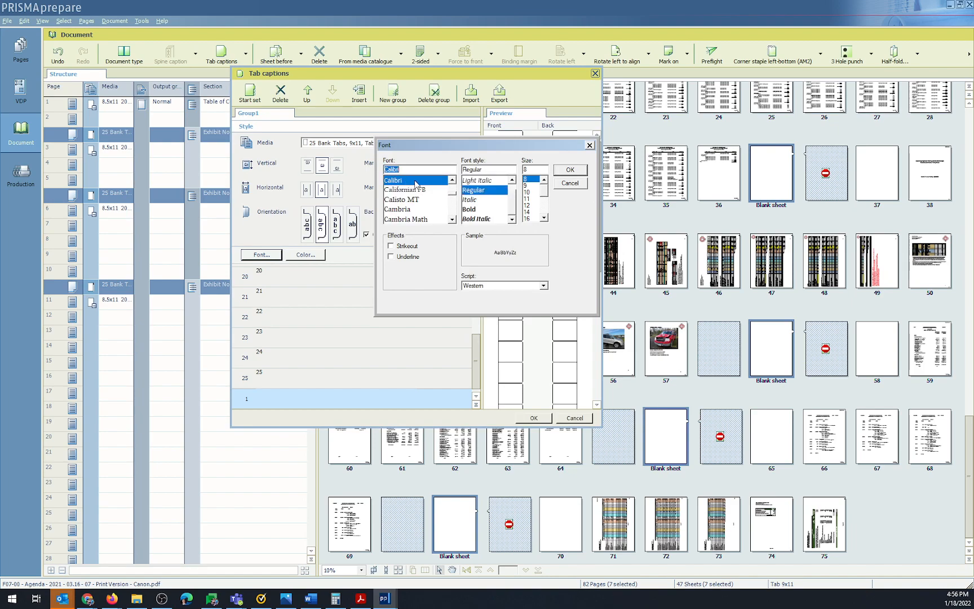
pyautogui.click(533, 212)
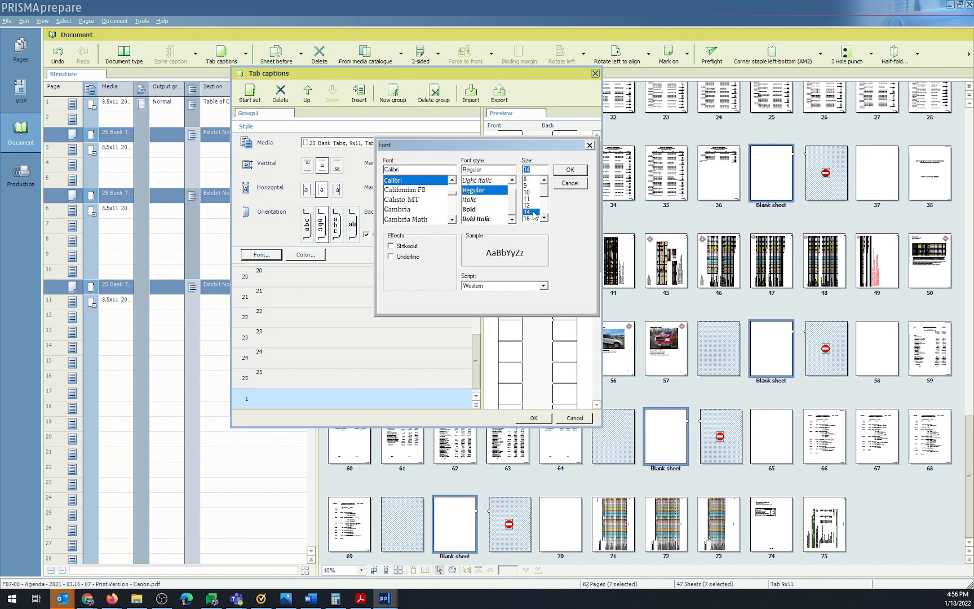
pyautogui.click(568, 171)
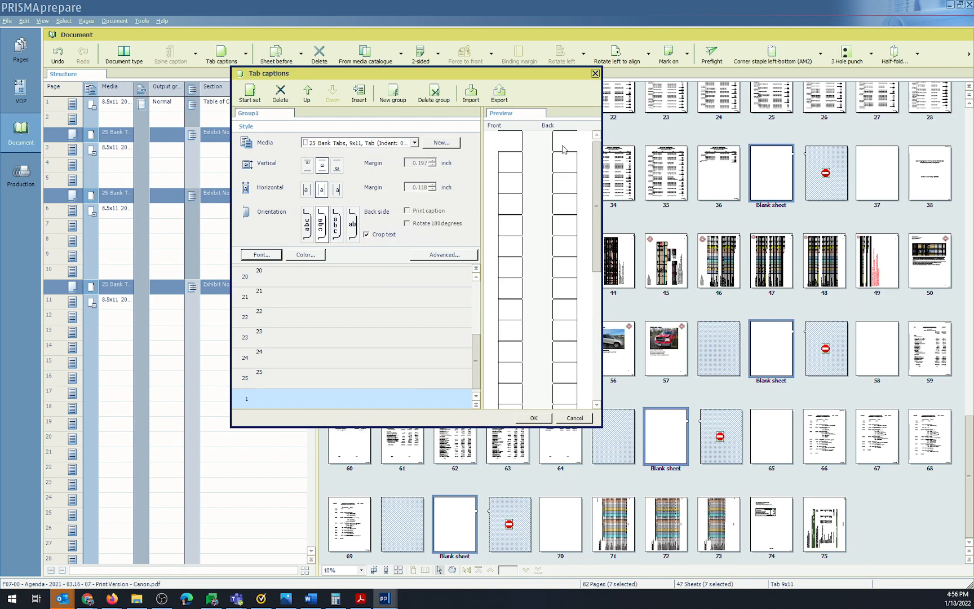
pyautogui.click(536, 419)
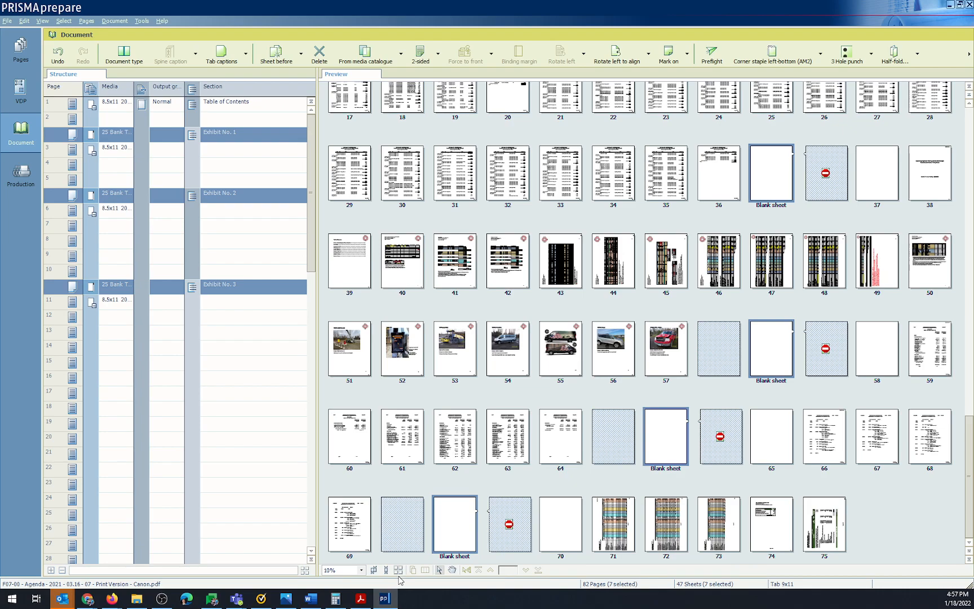
# Examine the captions on the inserted tab sheets in the preview at 50% zoom and return the preview to 10%.
pyautogui.click(362, 571)
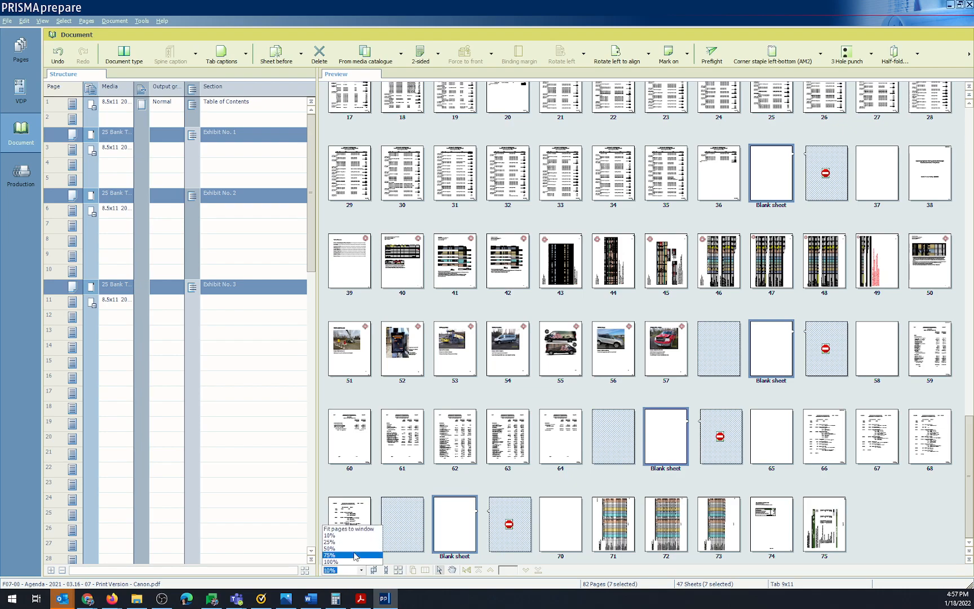
pyautogui.click(350, 549)
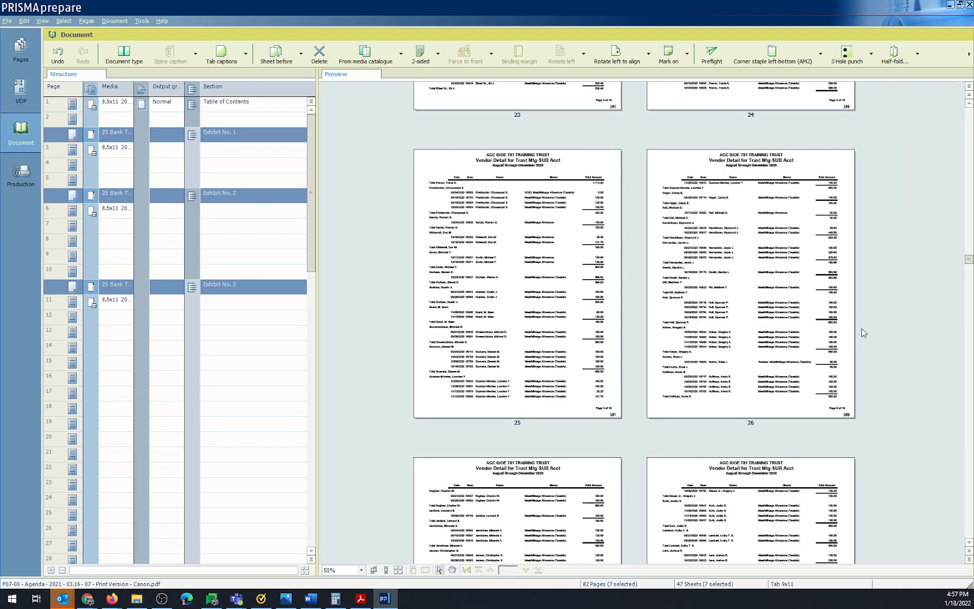
pyautogui.scroll(-10, 861, 332)
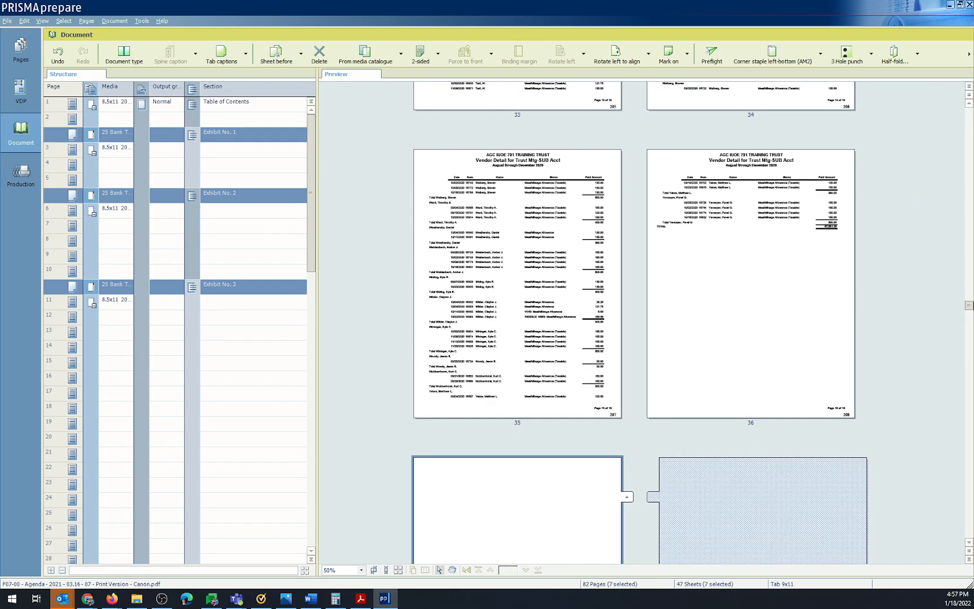
pyautogui.moveTo(971, 302); pyautogui.dragTo(971, 184)
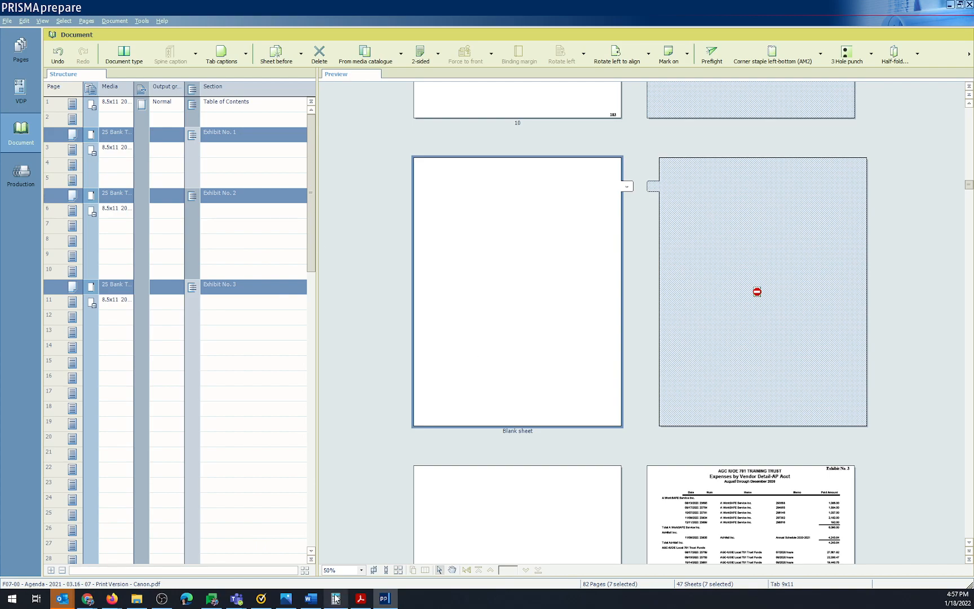
pyautogui.click(361, 570)
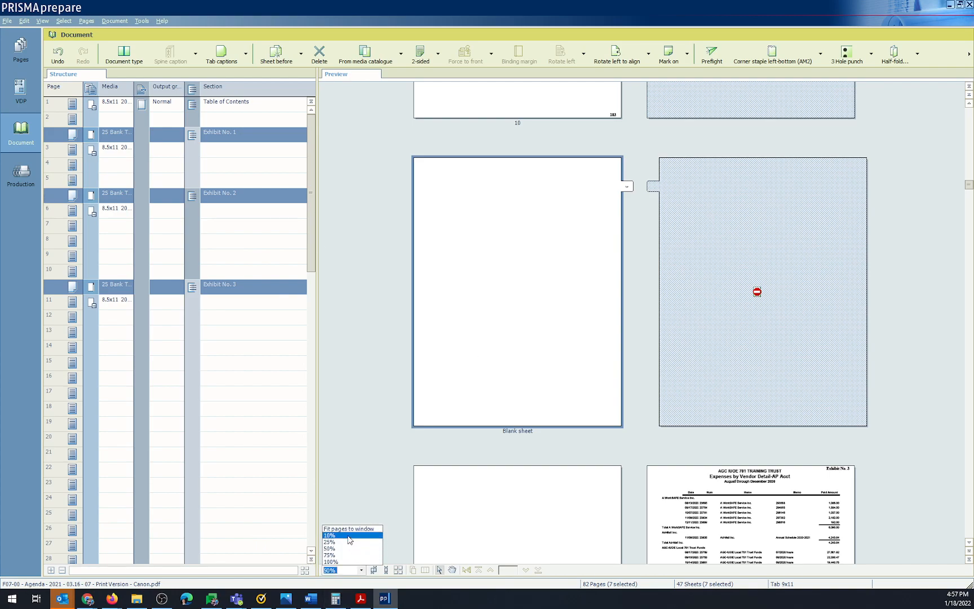
pyautogui.click(349, 537)
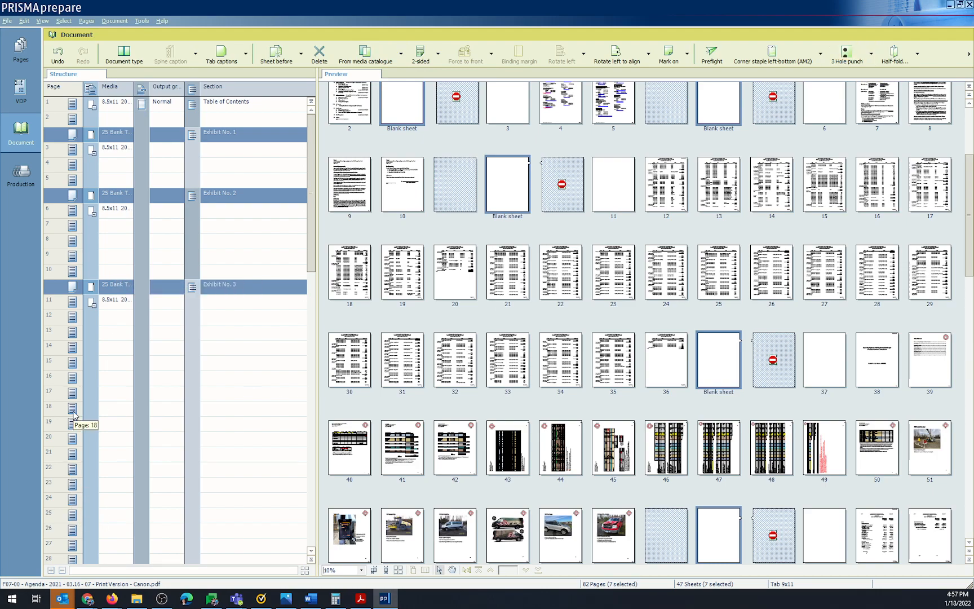
# Apply 3 hole punch to all pages and tab sheets of the document.
pyautogui.hotkey('ctrl', 'a')
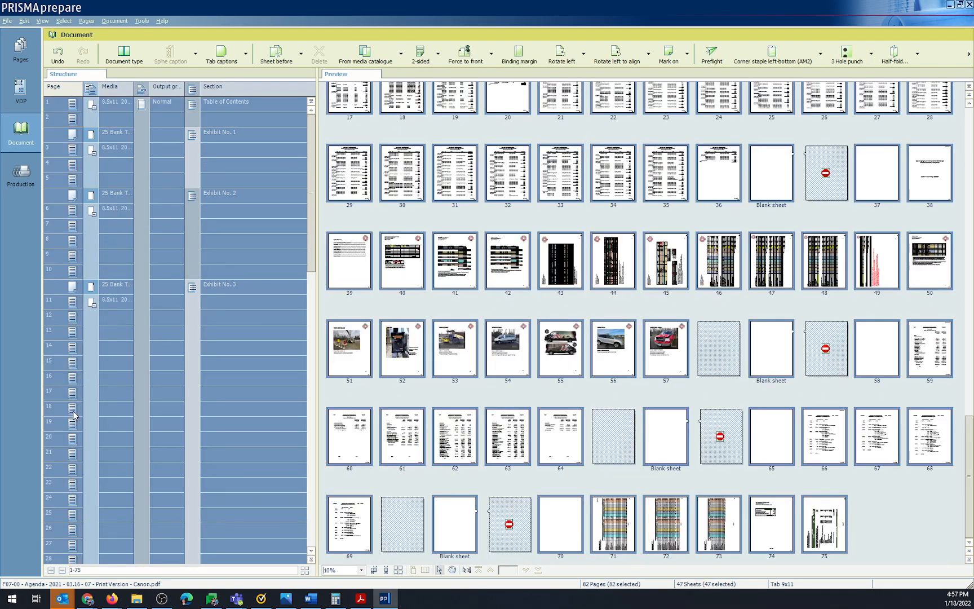
pyautogui.click(871, 53)
pyautogui.click(857, 109)
pyautogui.moveTo(971, 430); pyautogui.dragTo(971, 129)
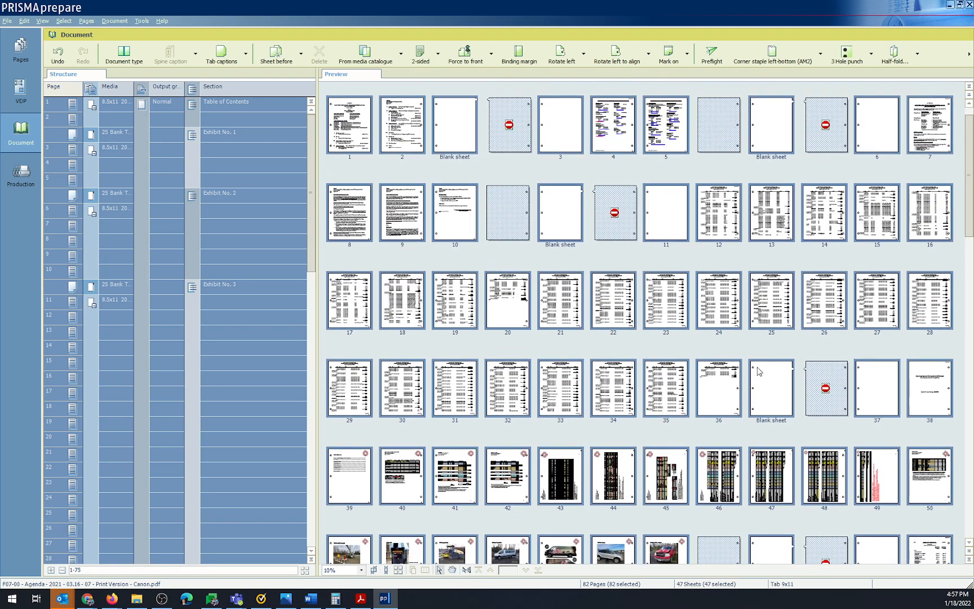
# Set the Table of Contents pages to 1-sided printing, checking them at 50% zoom, and select the Exhibit No. 1 tab sheet.
pyautogui.click(361, 141)
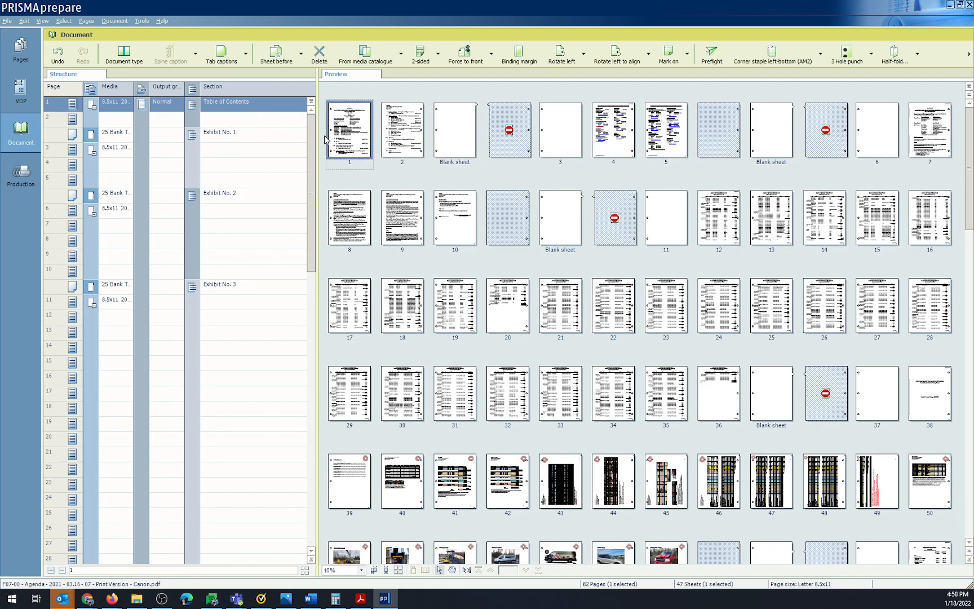
pyautogui.click(395, 144)
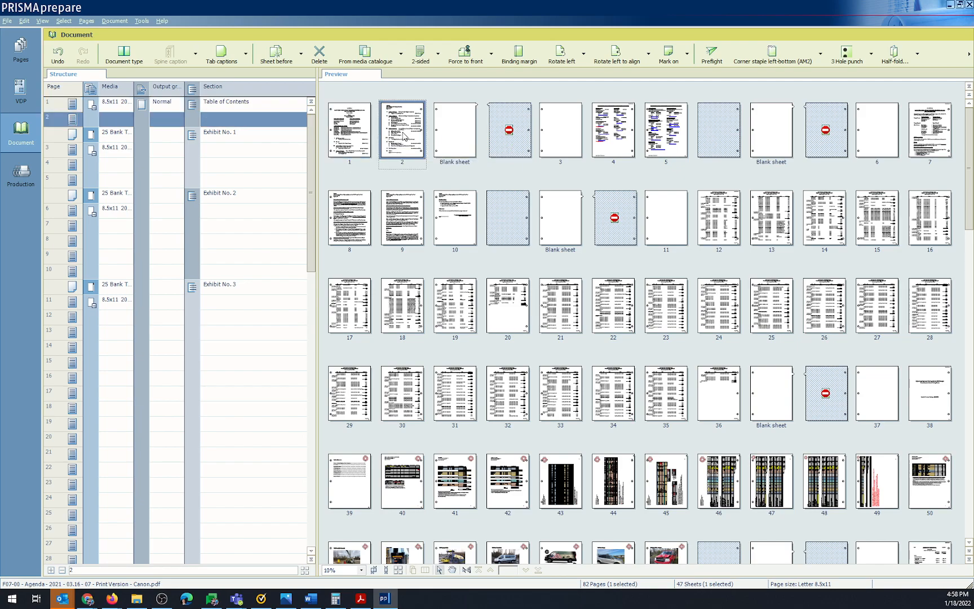
pyautogui.click(358, 570)
pyautogui.click(337, 548)
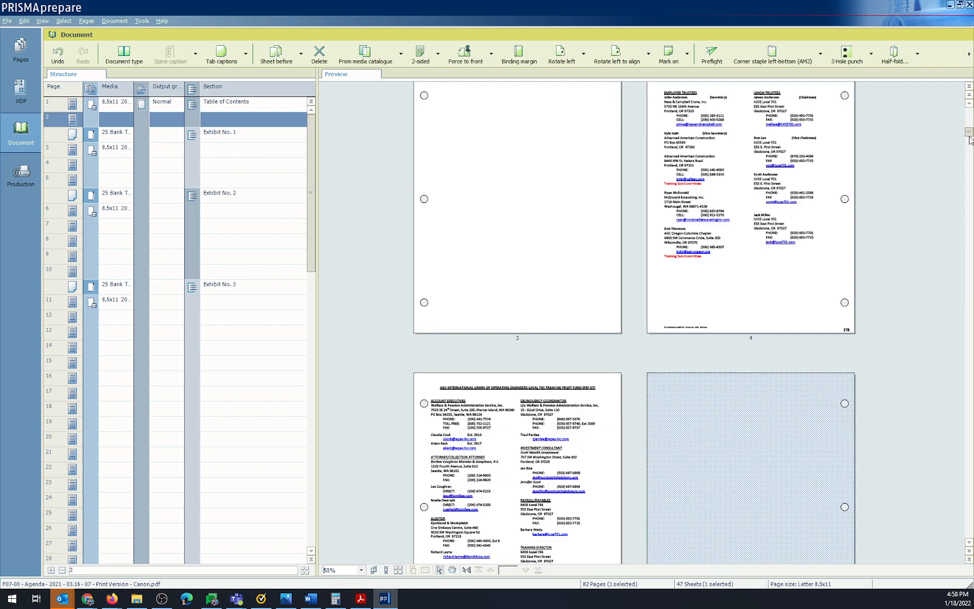
pyautogui.moveTo(970, 137); pyautogui.dragTo(970, 114)
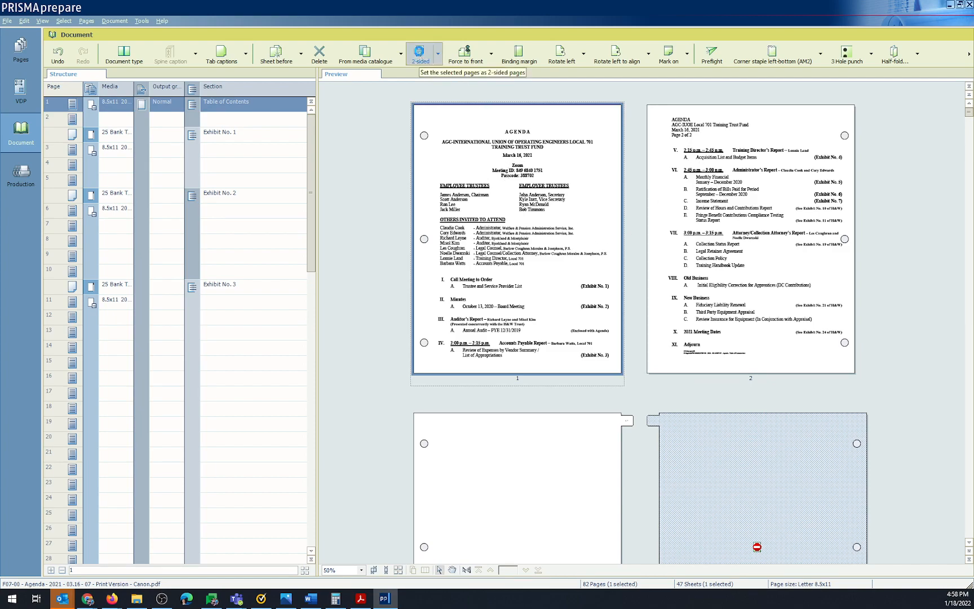
pyautogui.click(438, 57)
pyautogui.click(430, 72)
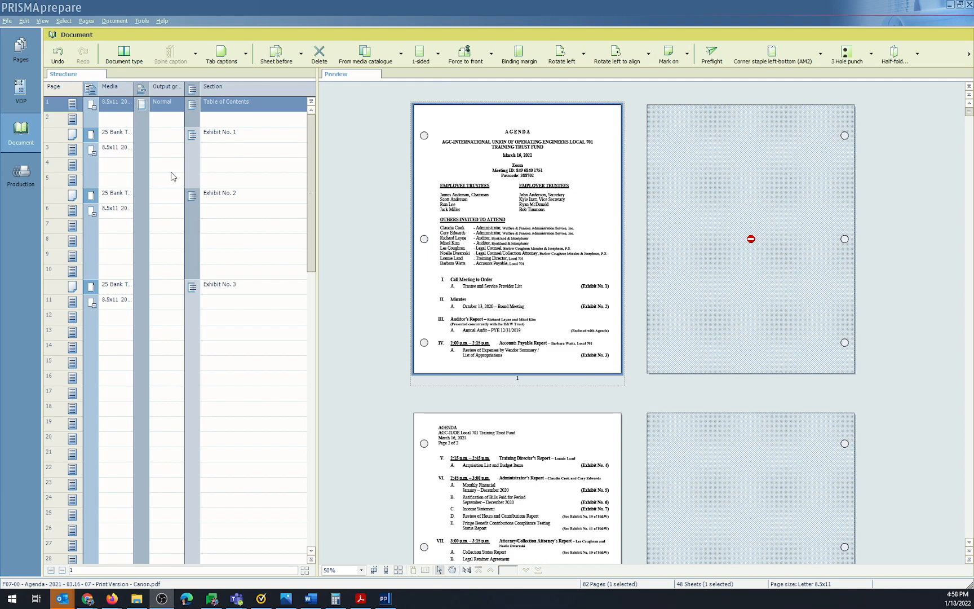
pyautogui.click(228, 136)
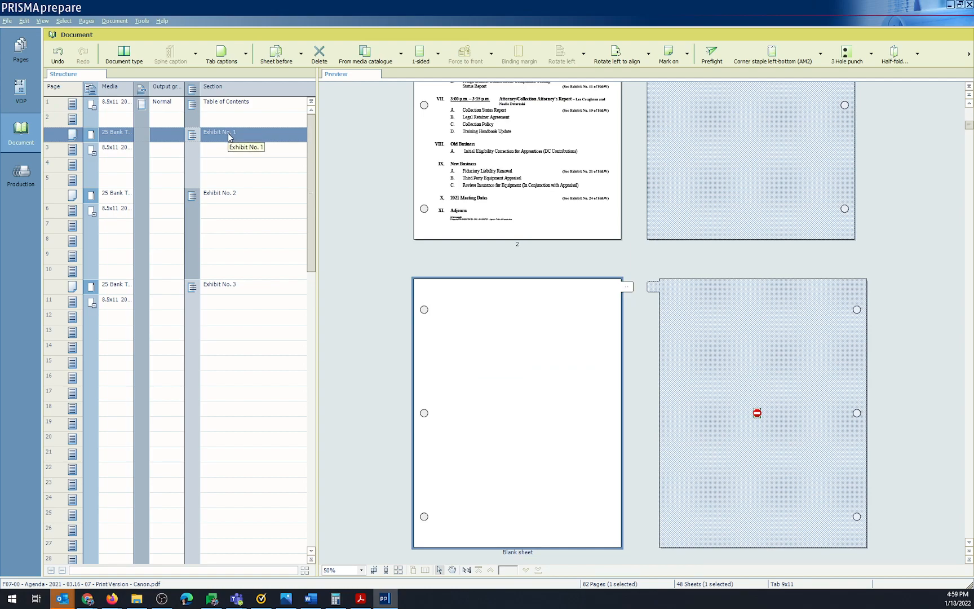
pyautogui.rightClick(228, 133)
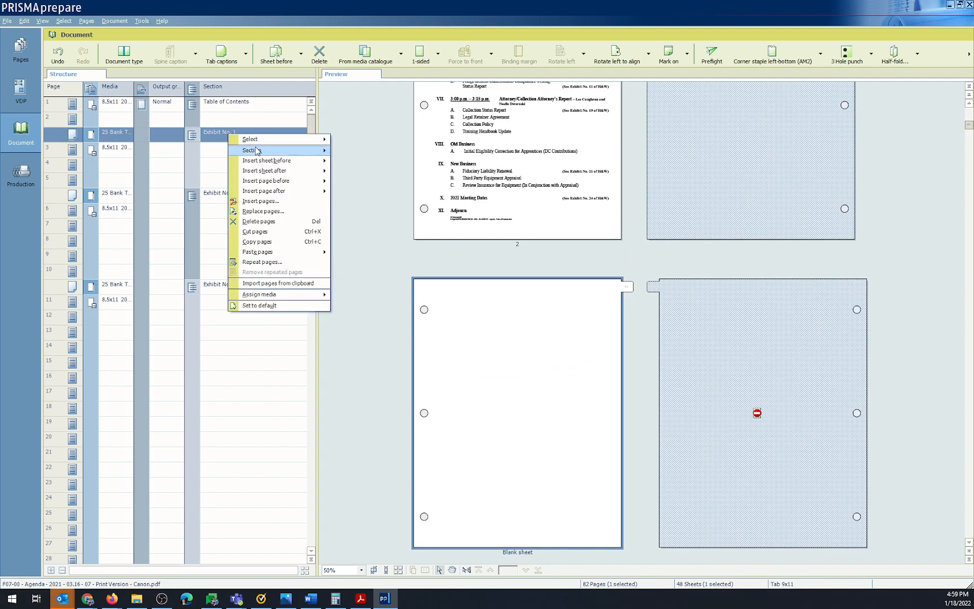
pyautogui.moveTo(261, 154)
pyautogui.moveTo(361, 151)
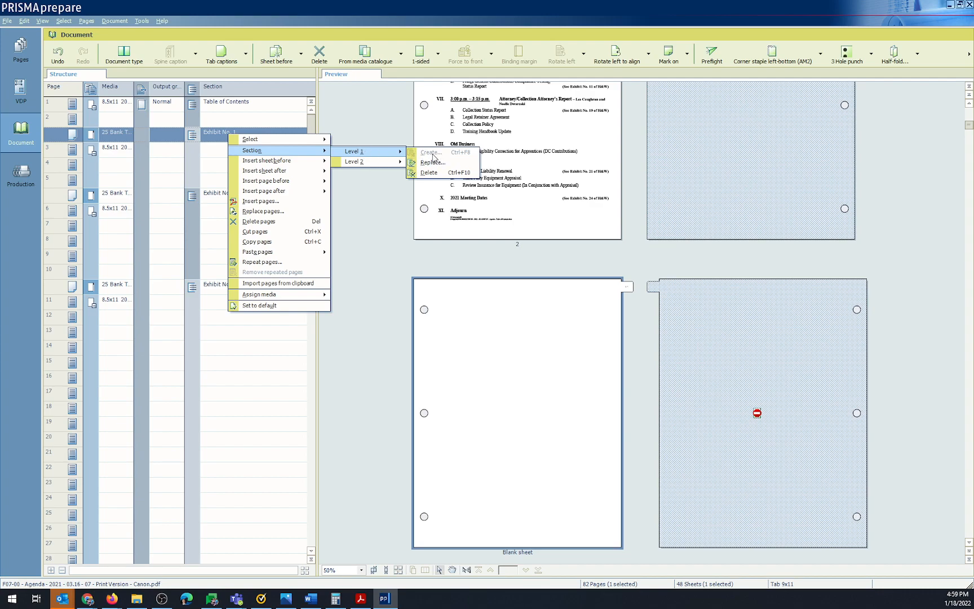
pyautogui.click(211, 147)
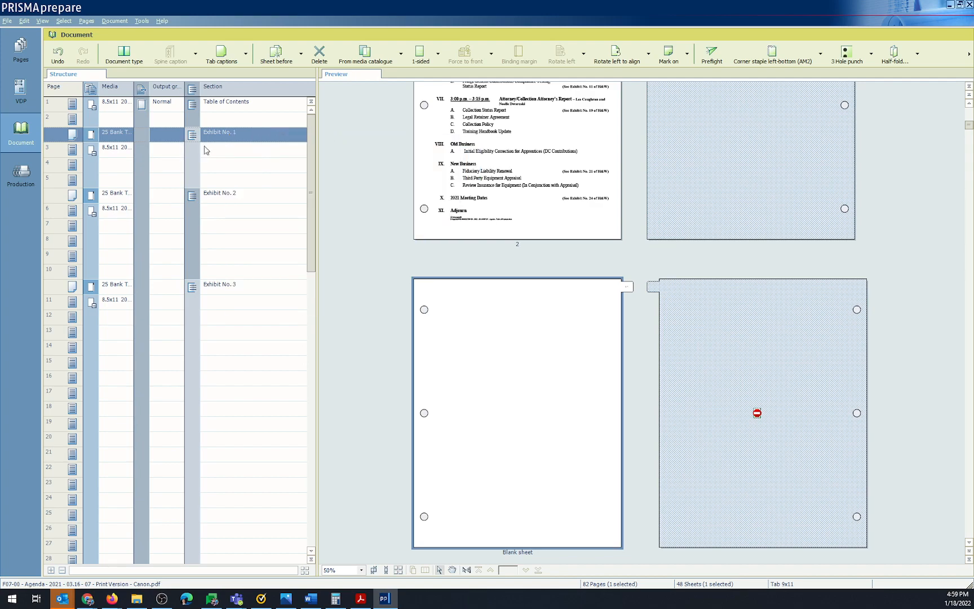
pyautogui.keyDown('shift'); pyautogui.click(232, 180); pyautogui.keyUp('shift')
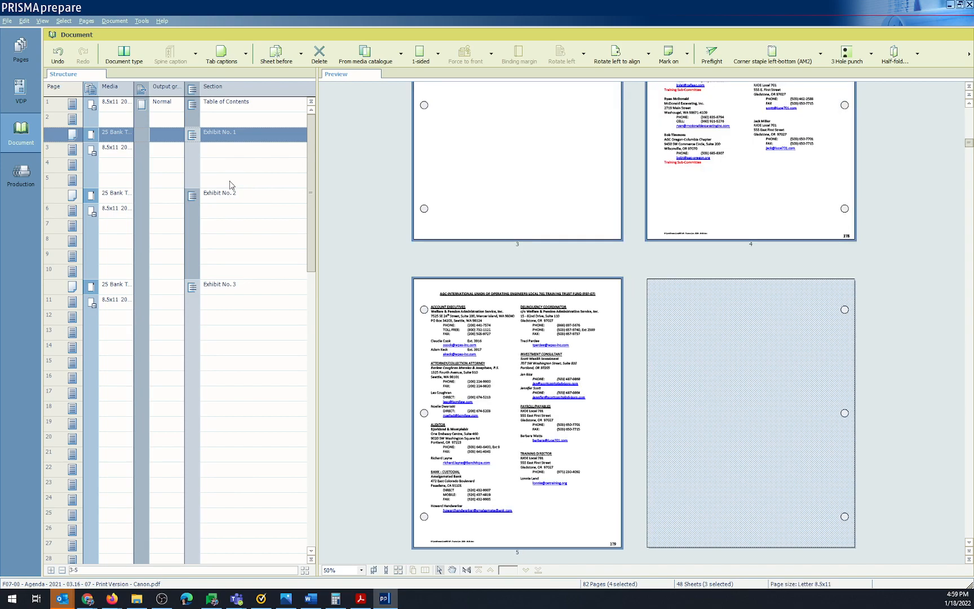
pyautogui.rightClick(226, 136)
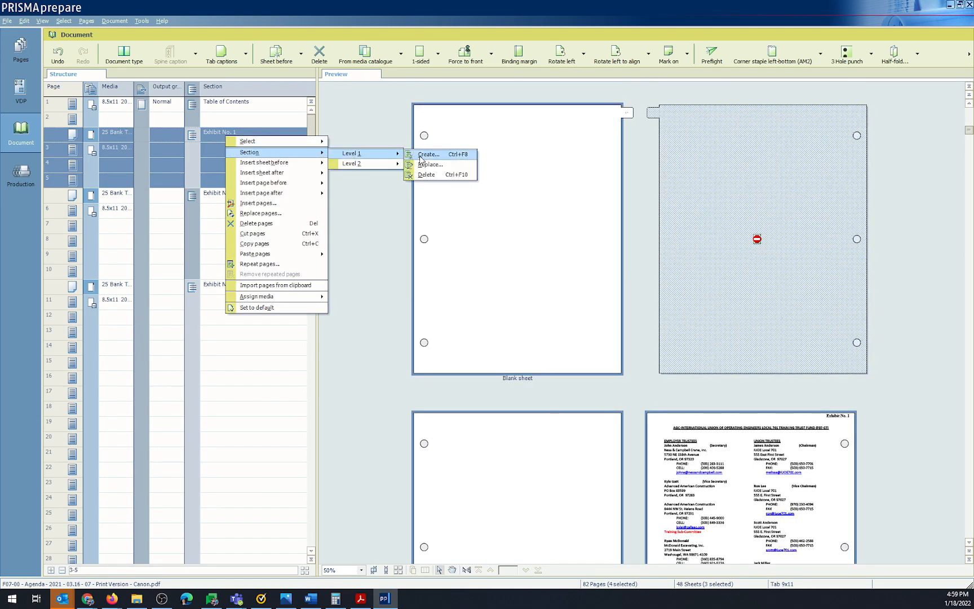
pyautogui.click(455, 36)
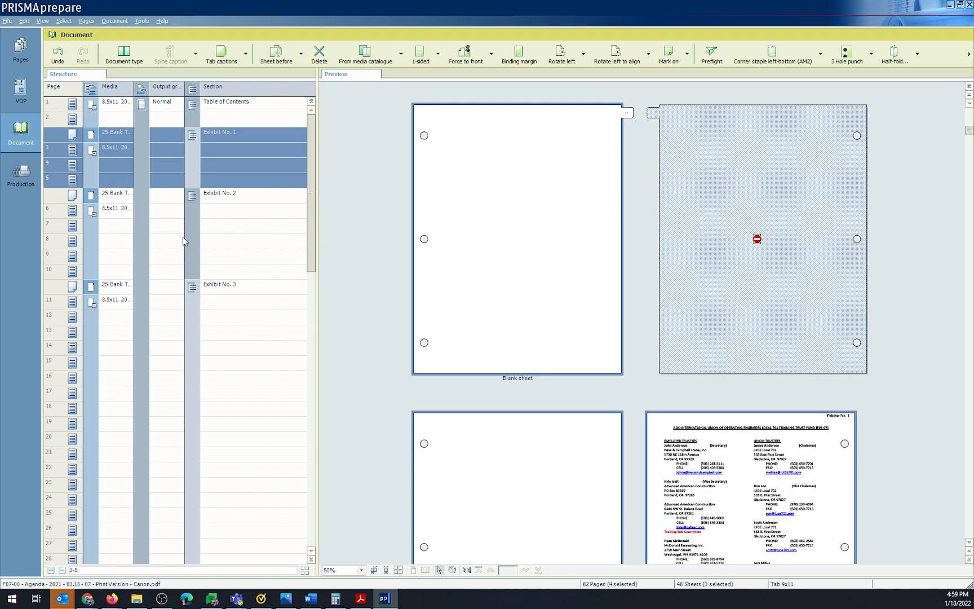
# Go to the production settings of the agenda document and choose VP140 PDX Driverless as the printer.
pyautogui.click(25, 175)
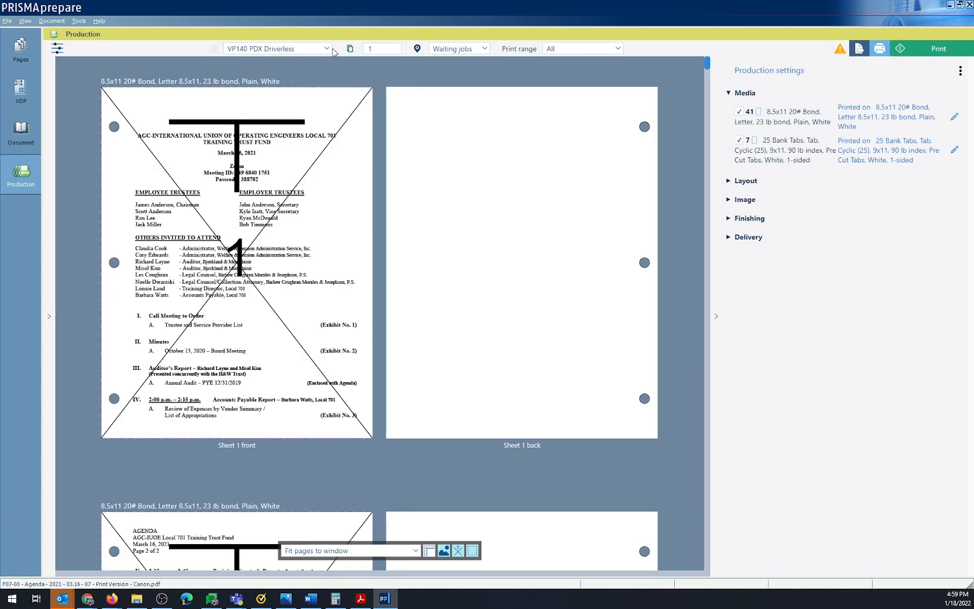
pyautogui.click(327, 49)
pyautogui.moveTo(329, 110); pyautogui.dragTo(320, 271)
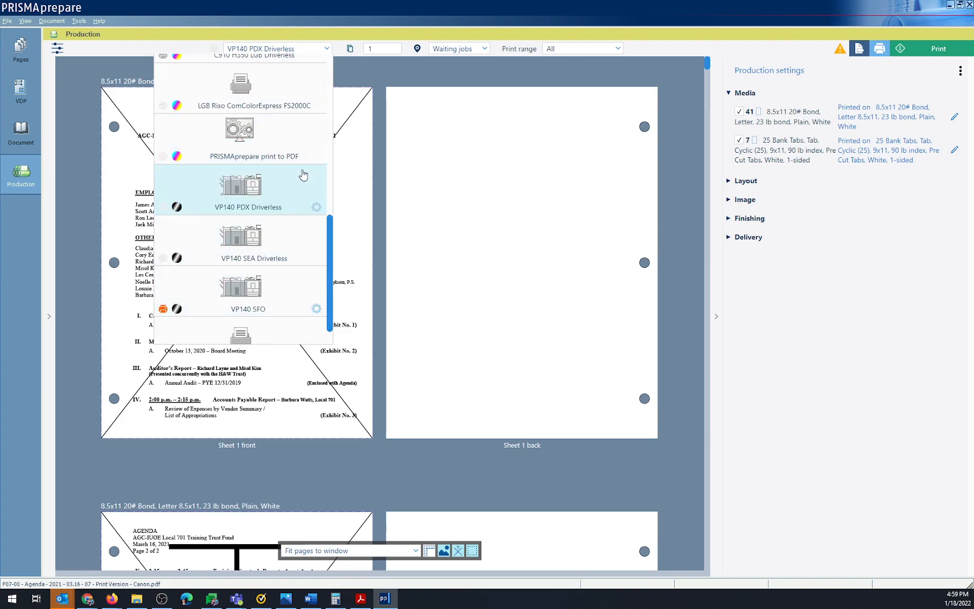
pyautogui.click(259, 206)
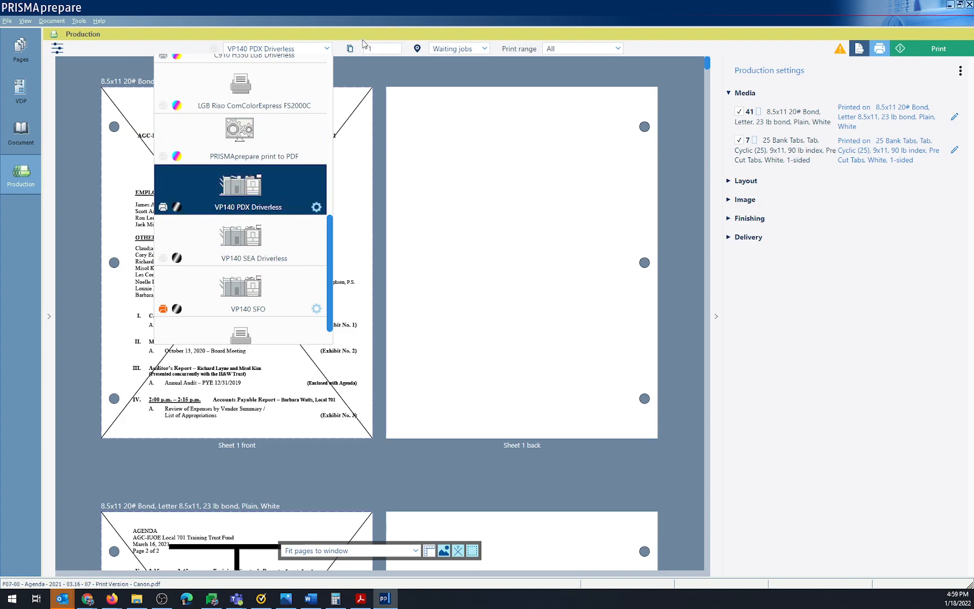
# Send 1 copy of the document to the printer's Waiting jobs with the print range All.
pyautogui.click(378, 52)
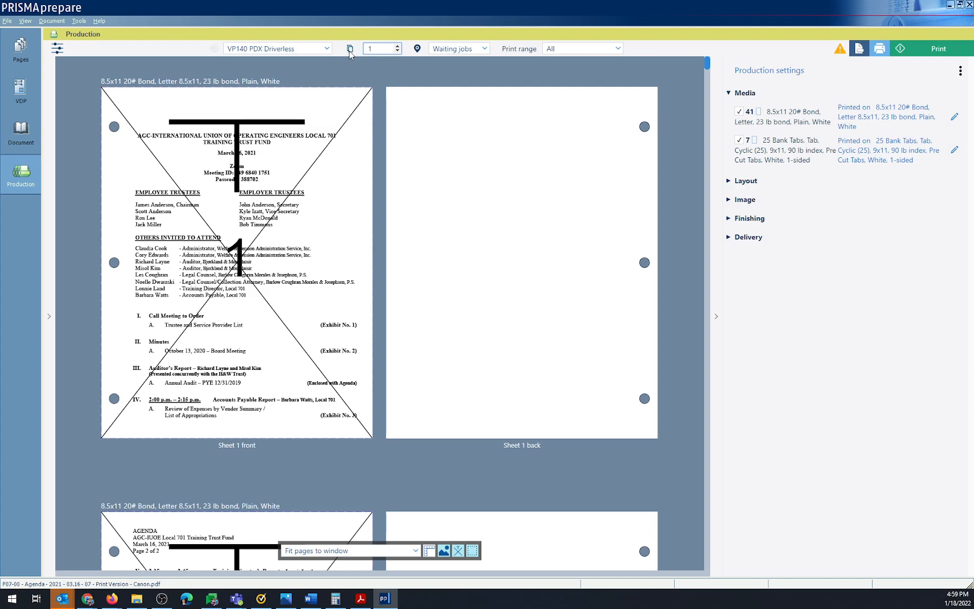
pyautogui.click(454, 51)
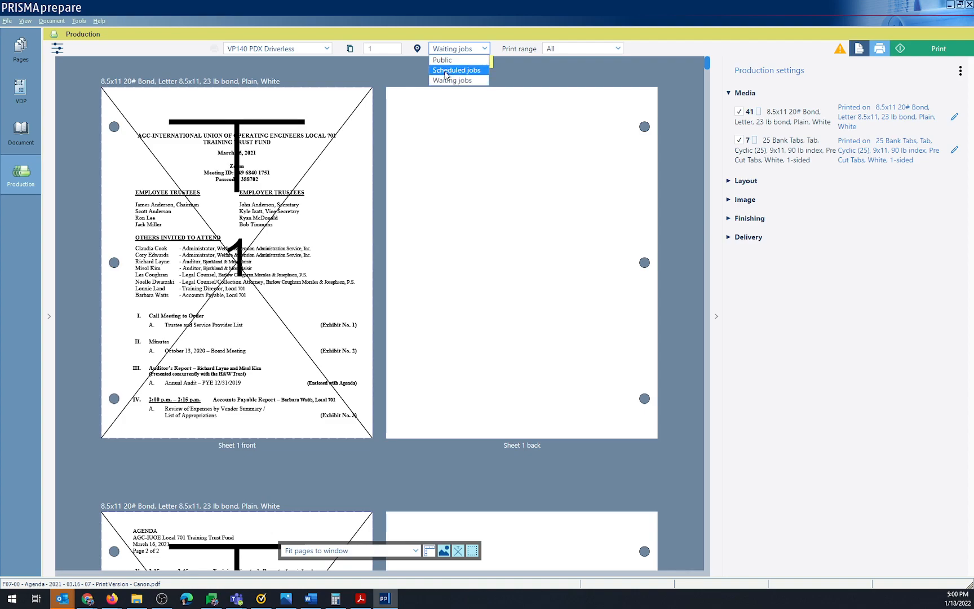
pyautogui.click(667, 48)
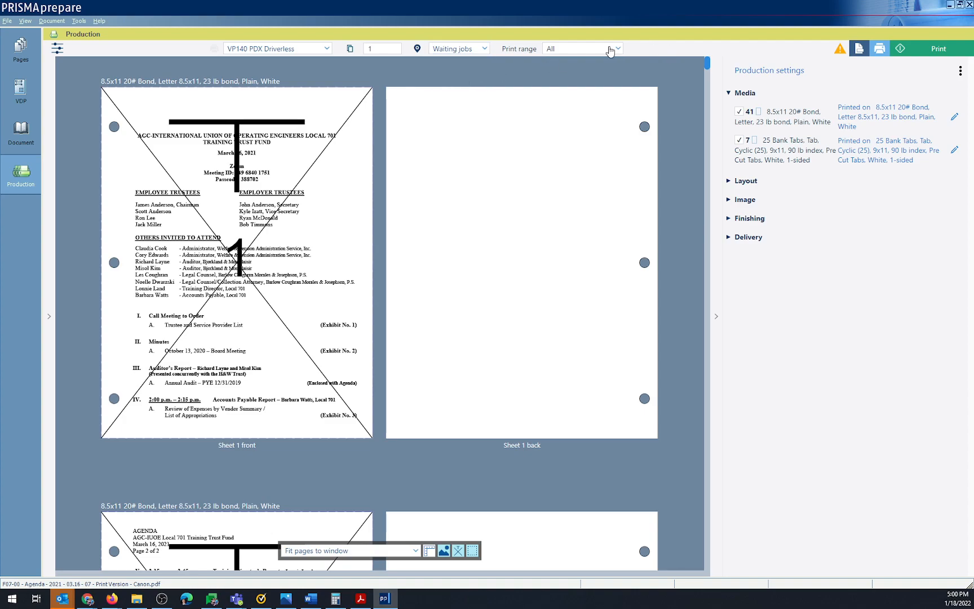
pyautogui.click(617, 49)
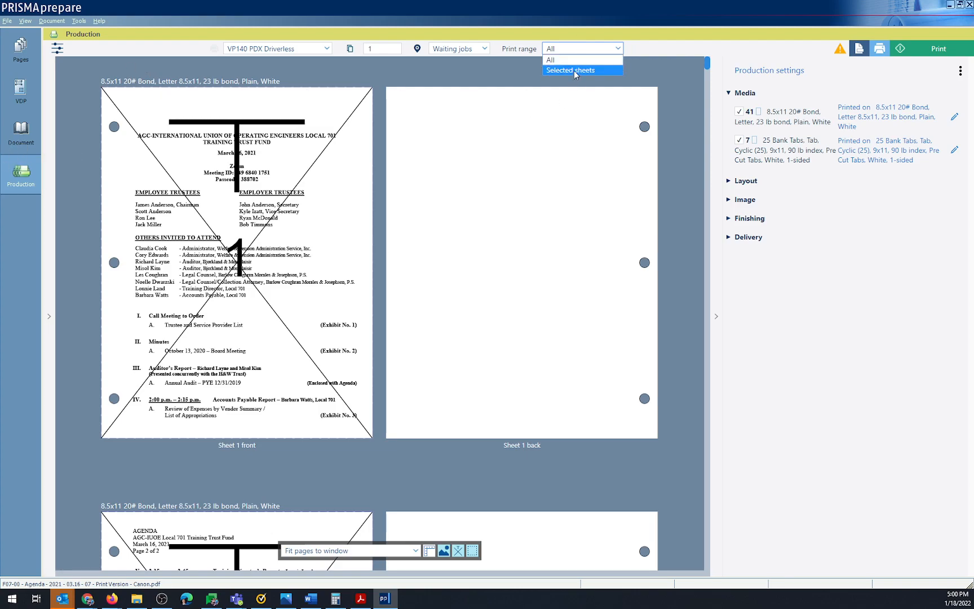
pyautogui.click(741, 43)
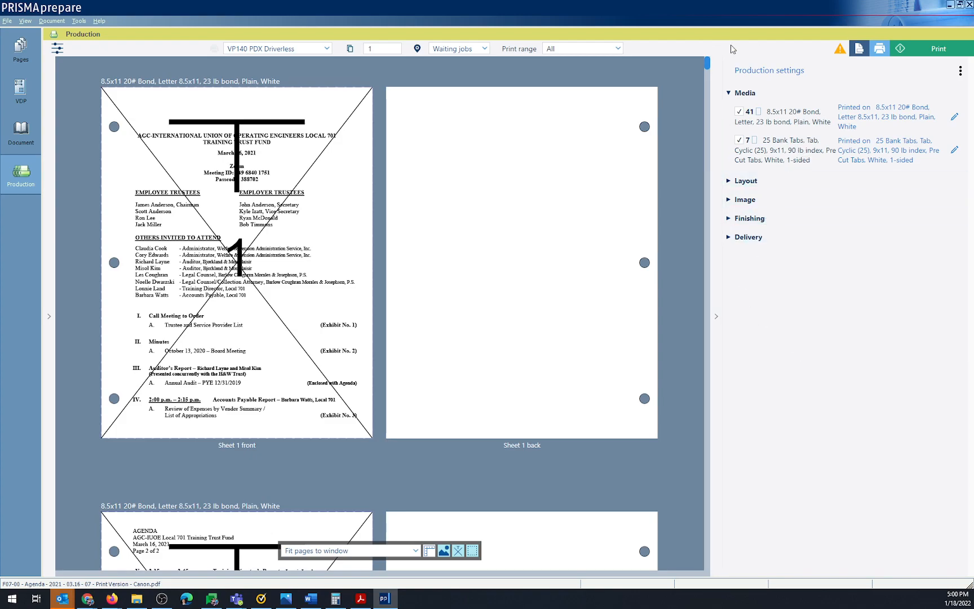
pyautogui.click(937, 49)
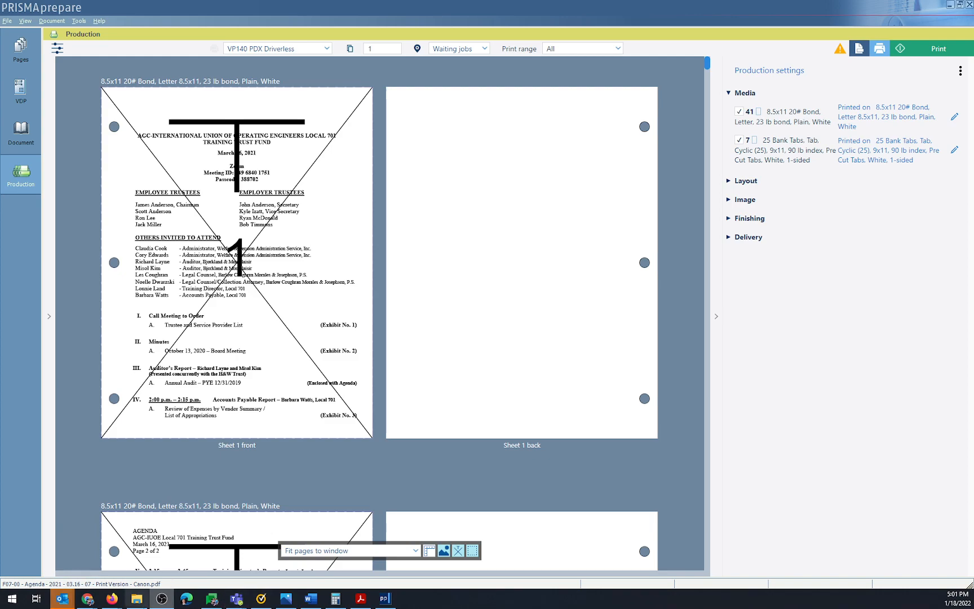
# Switch to the printer's web page in Chrome and log in to Remote Manager as Central operator with the account password.
pyautogui.moveTo(87, 601)
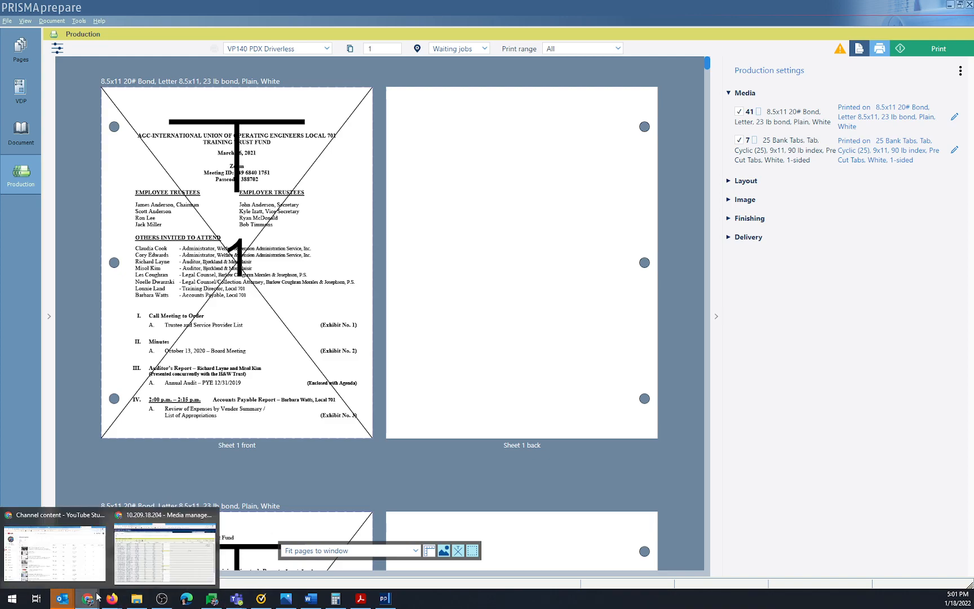
pyautogui.click(164, 550)
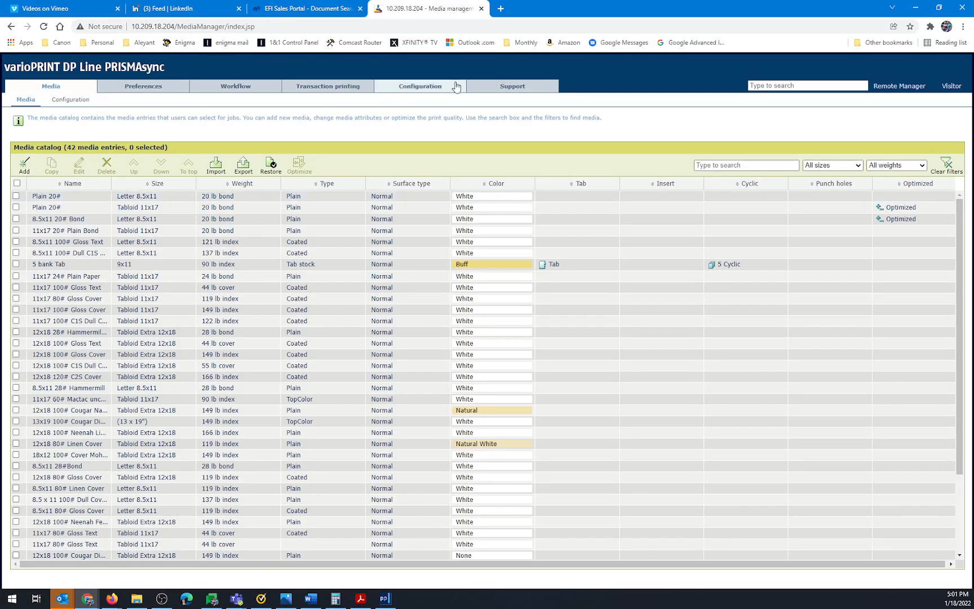
pyautogui.click(891, 86)
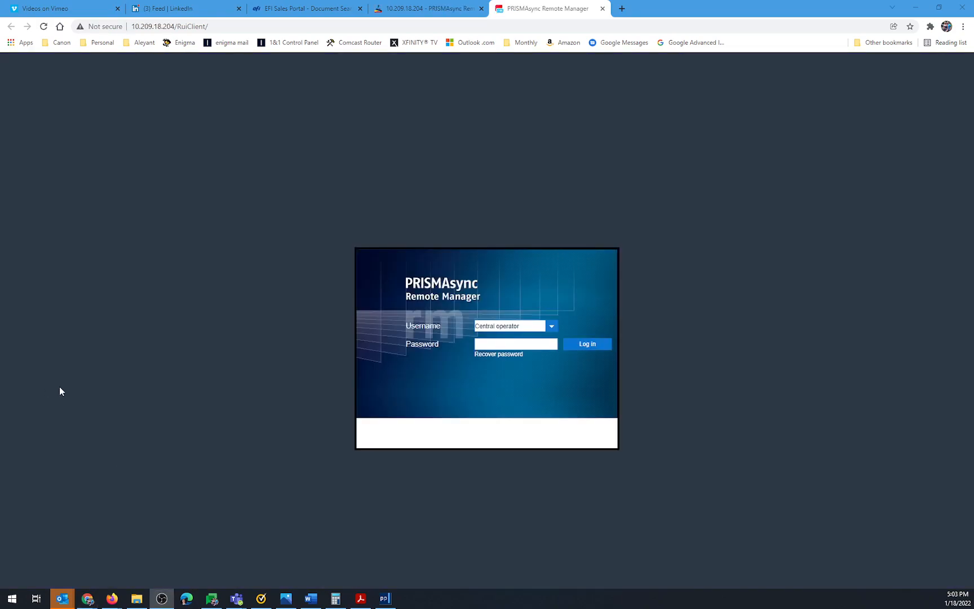
pyautogui.click(515, 345)
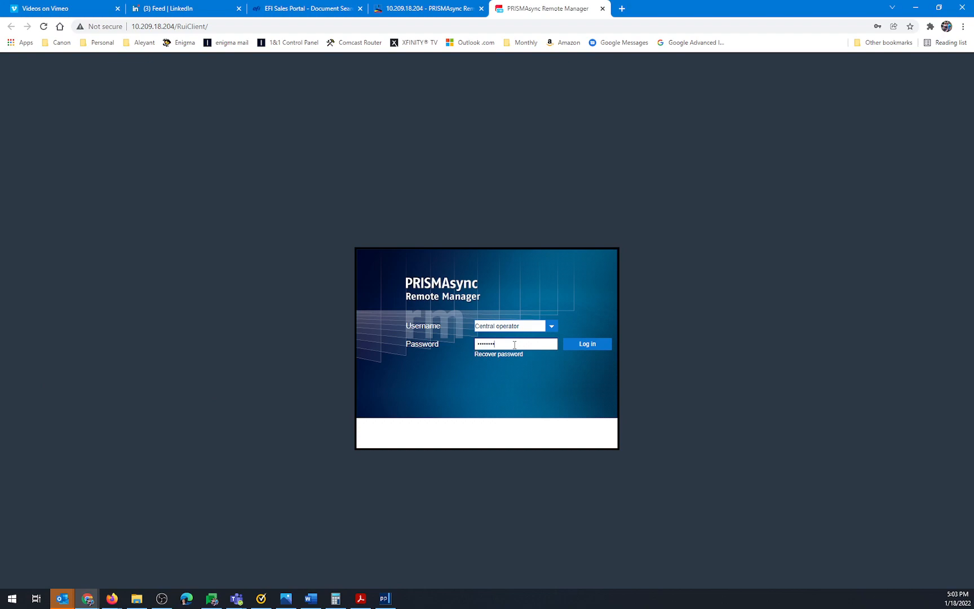
pyautogui.press('Return')
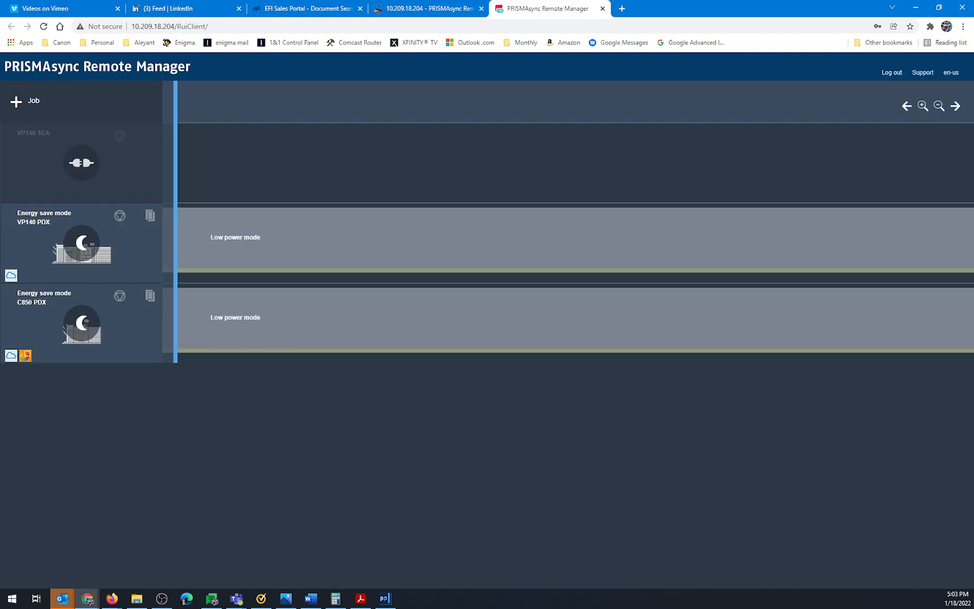
# Select the F07-00 Agenda job among the VP140 PDX waiting jobs and check the options for forwarding it to another printer.
pyautogui.click(124, 255)
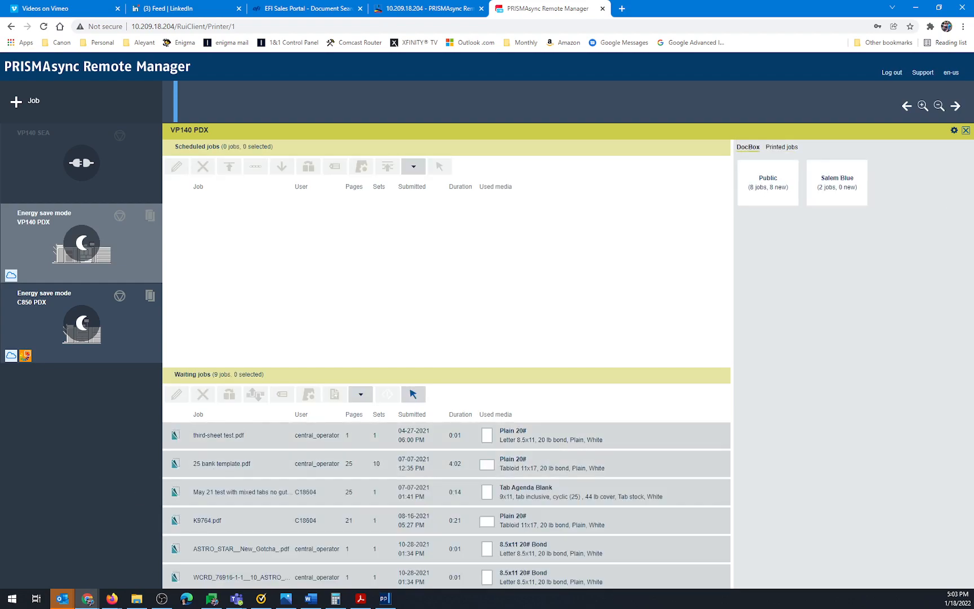
pyautogui.moveTo(729, 519); pyautogui.dragTo(732, 587)
pyautogui.click(261, 576)
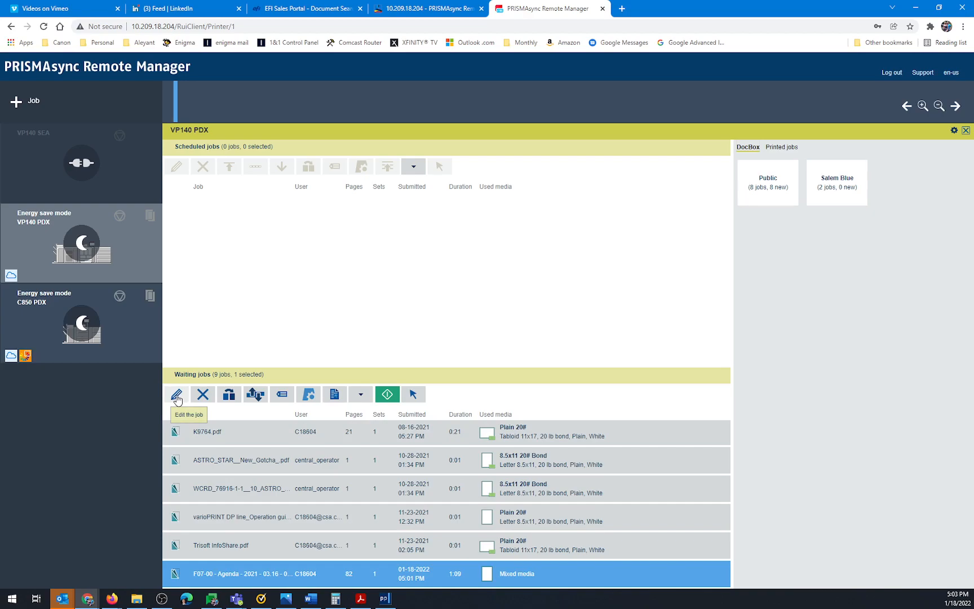
pyautogui.click(227, 397)
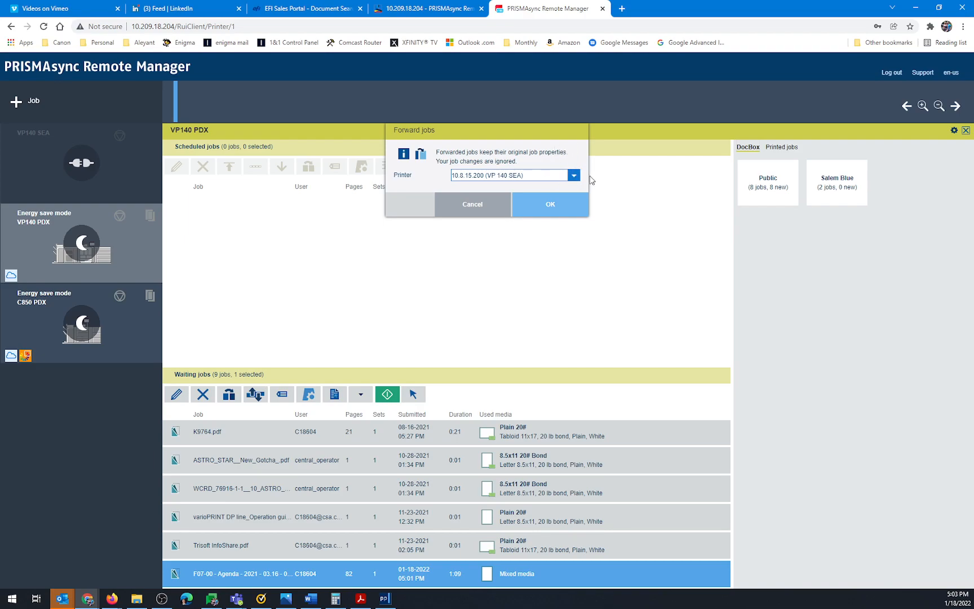
pyautogui.click(474, 205)
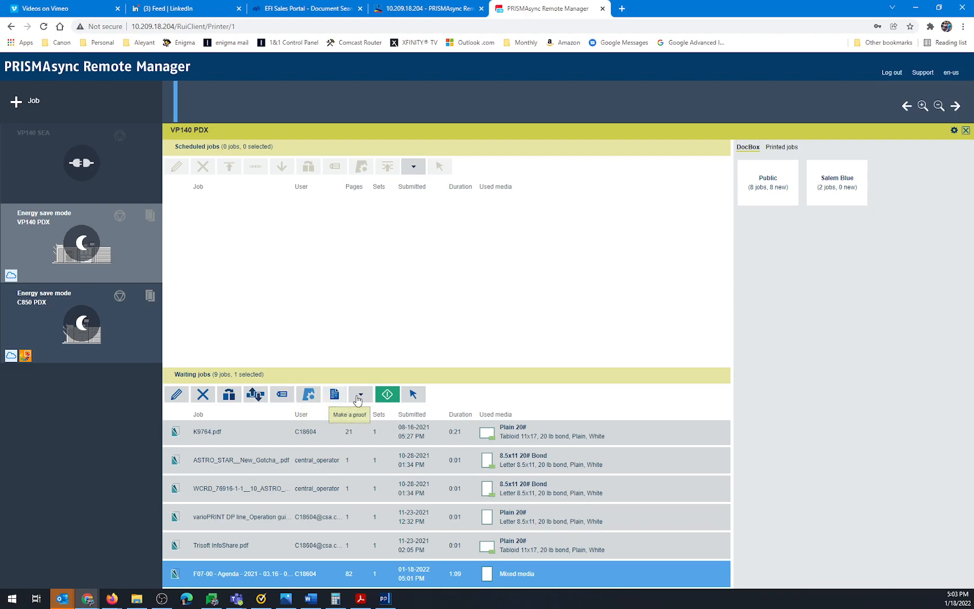
# Edit the waiting F07-00 Agenda job to print 10 sets and save the job settings.
pyautogui.click(383, 580)
pyautogui.doubleClick(382, 575)
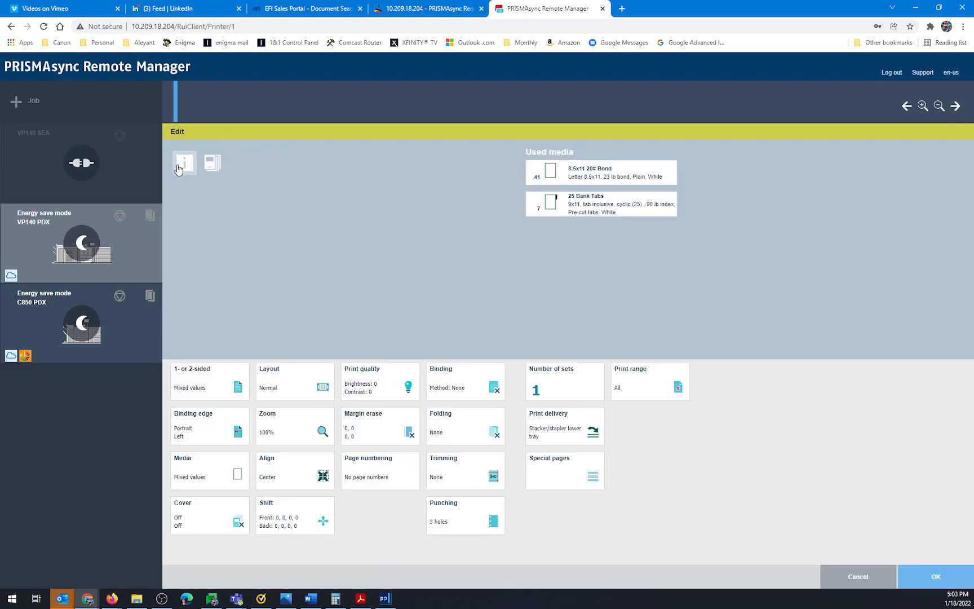
pyautogui.click(556, 388)
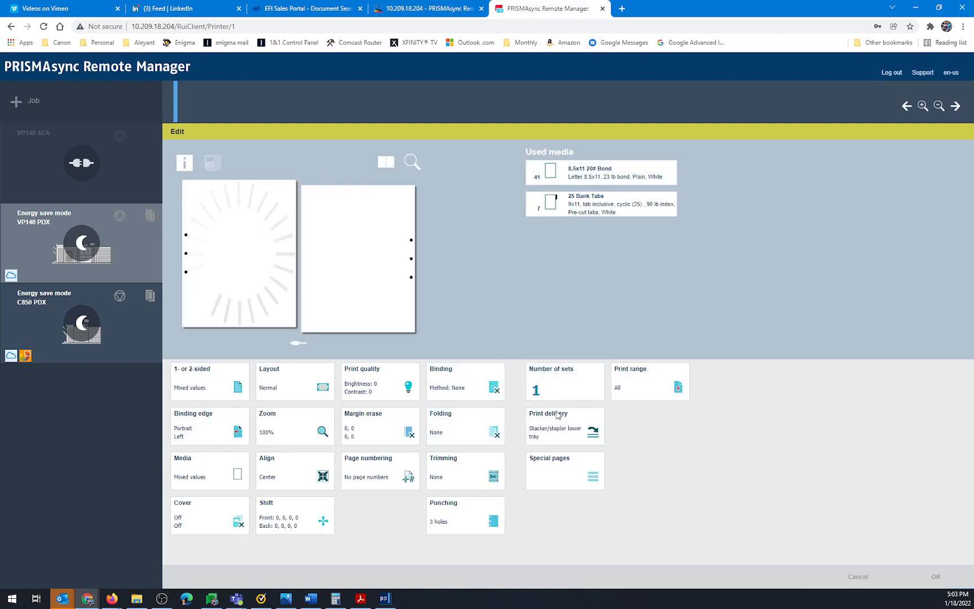
pyautogui.click(548, 376)
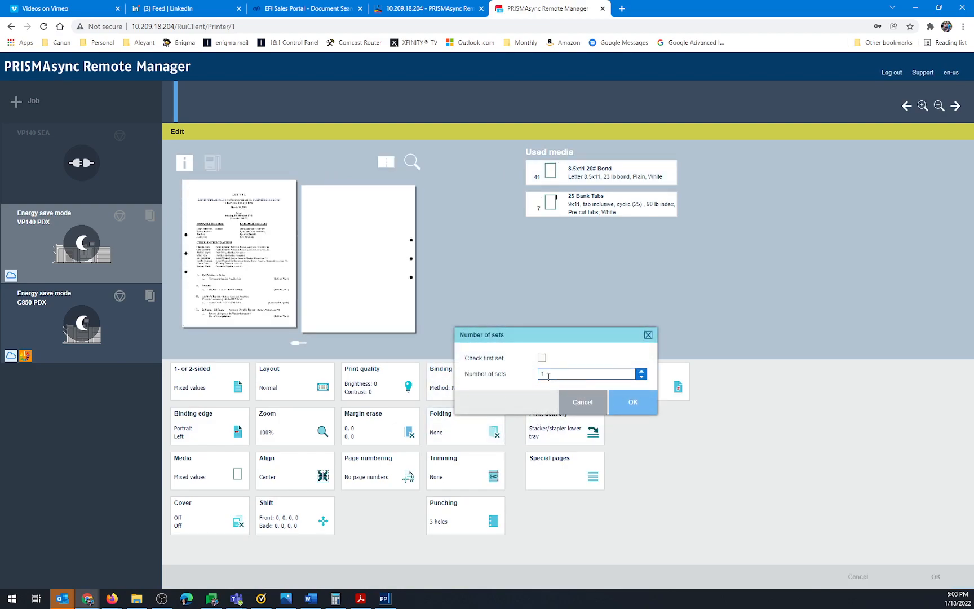
pyautogui.write('0')
pyautogui.click(633, 401)
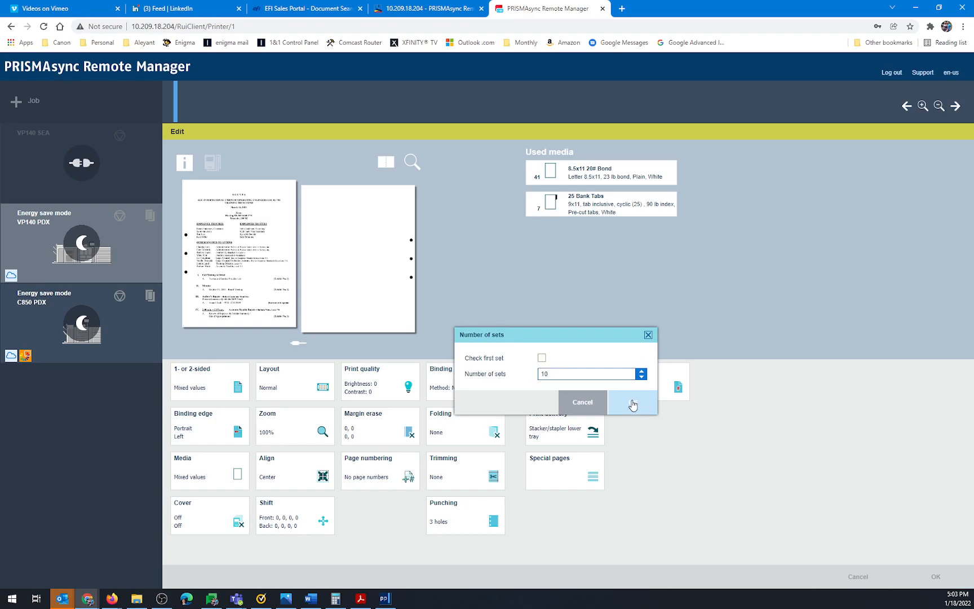
pyautogui.click(904, 575)
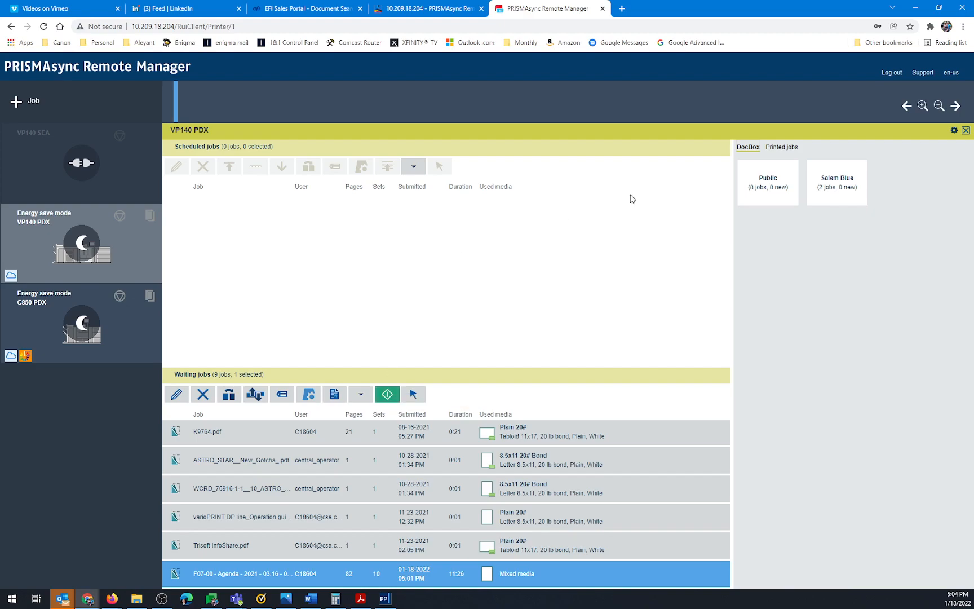
# Review the printed jobs list and the media loaded in the paper trays of VP140 PDX.
pyautogui.click(787, 149)
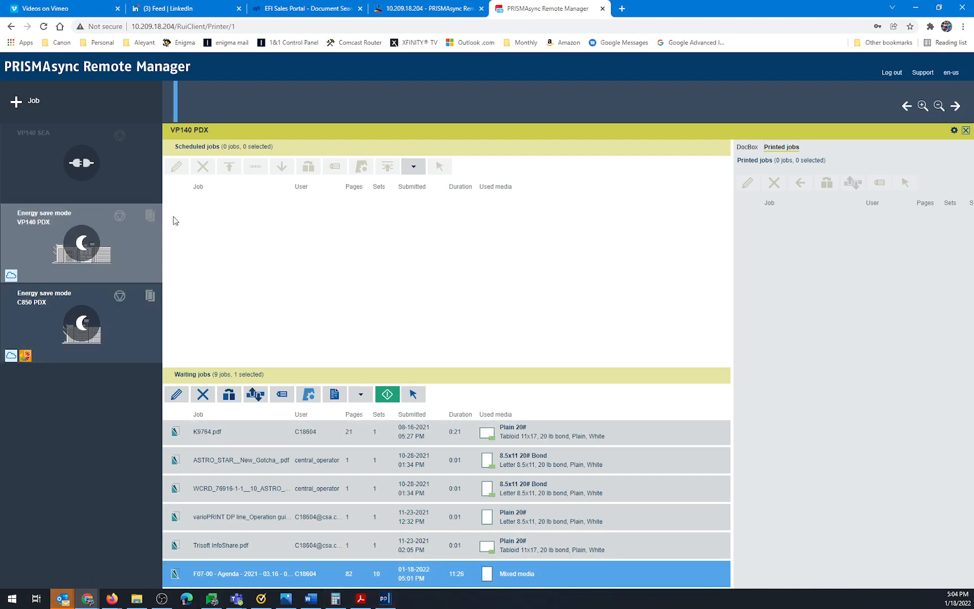
pyautogui.click(149, 220)
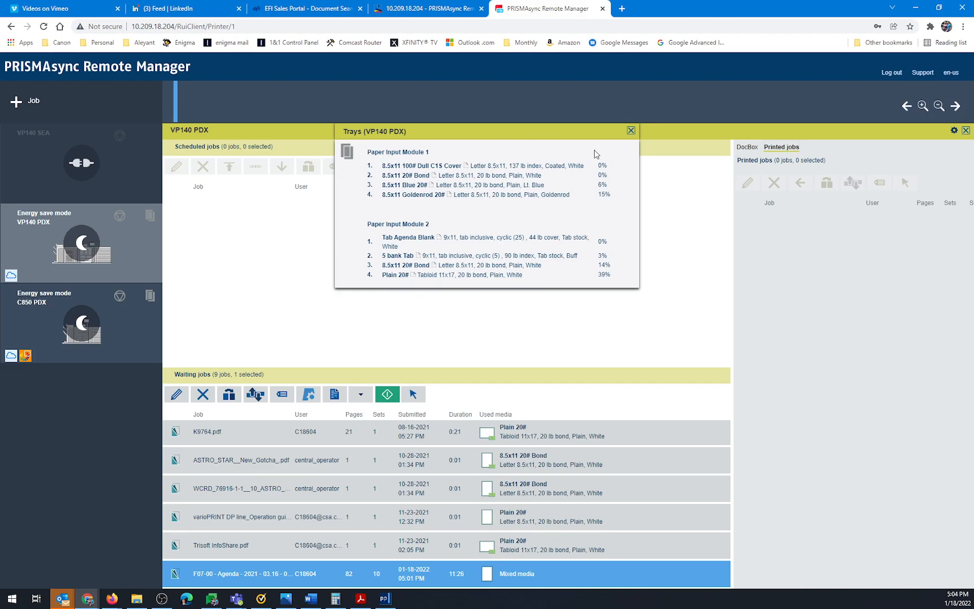
pyautogui.click(630, 131)
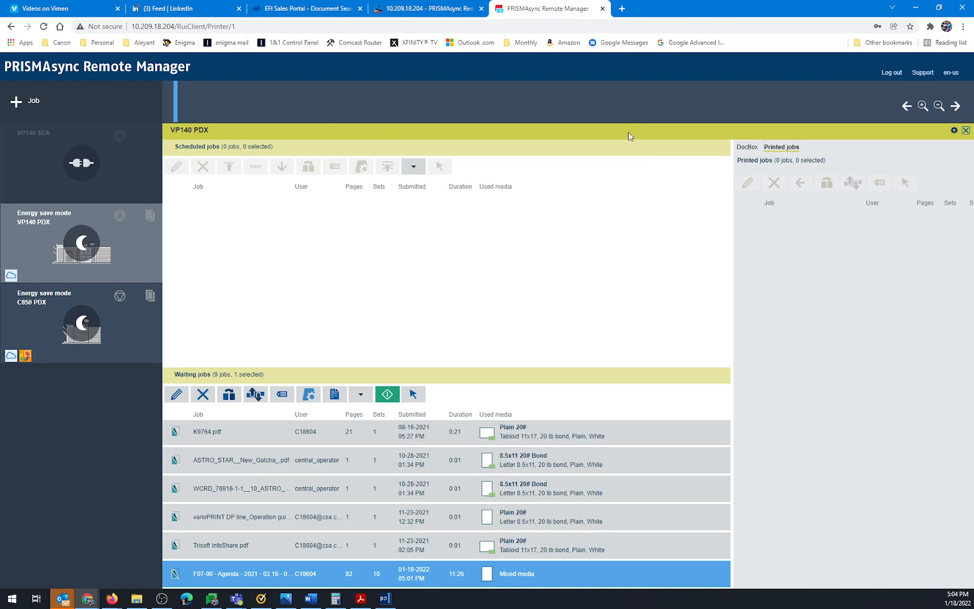